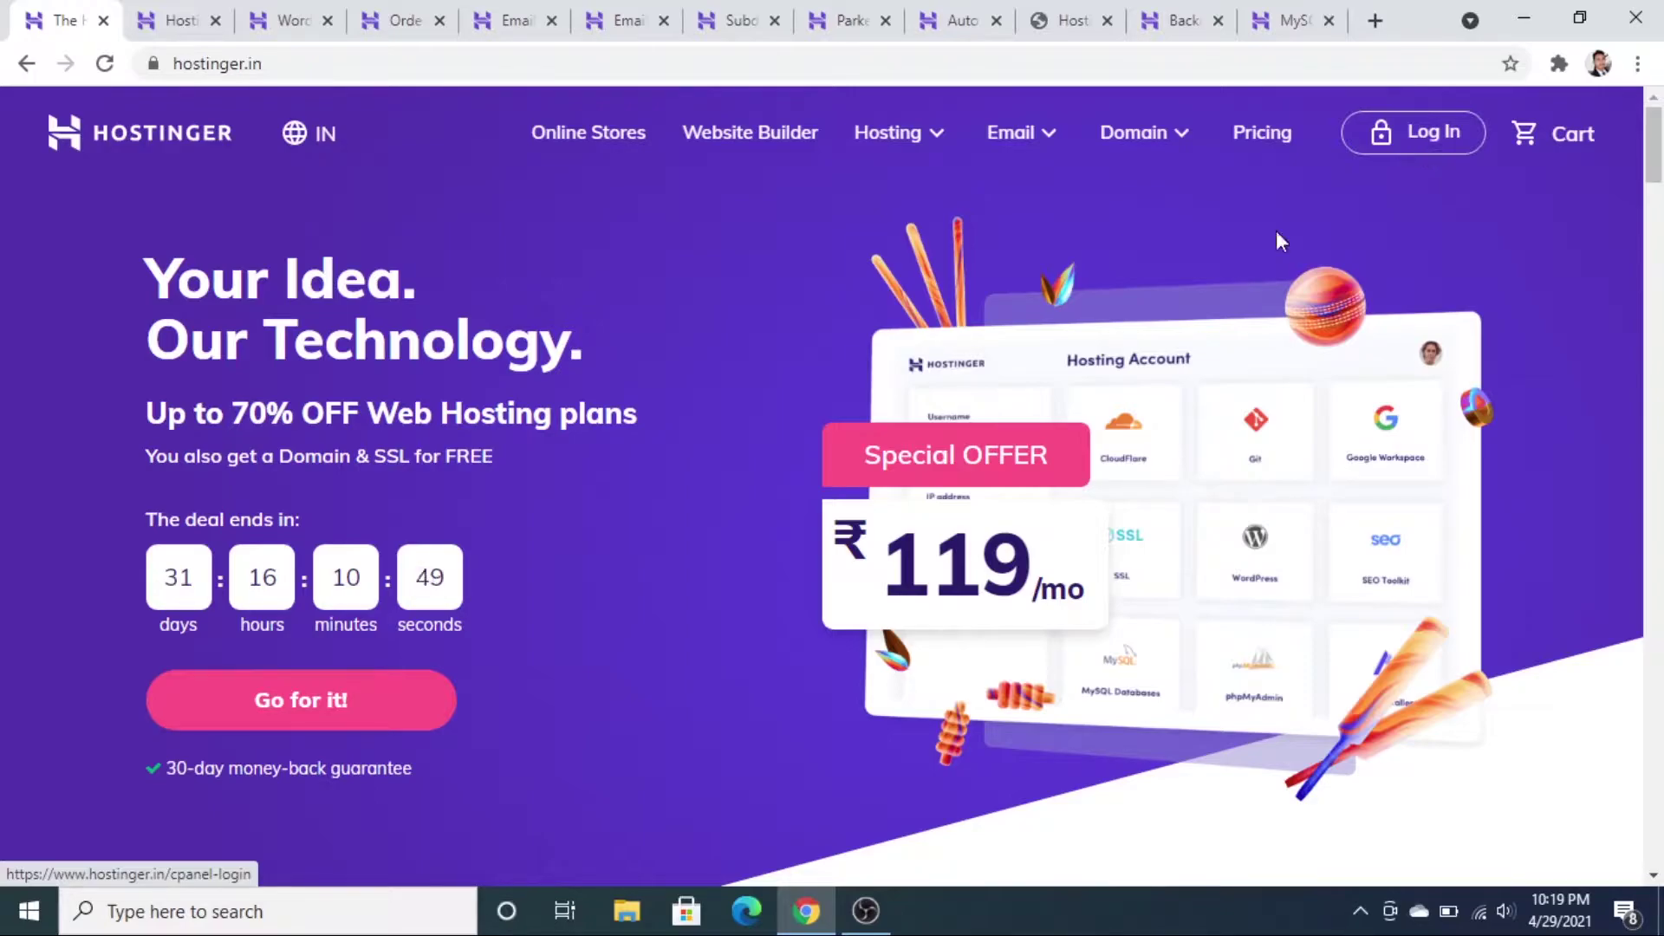
- Open the hPanel Home dashboard and scroll through its Setup, Hosting and Domain cards
{"action": "left_click", "coordinate": [182, 19]}
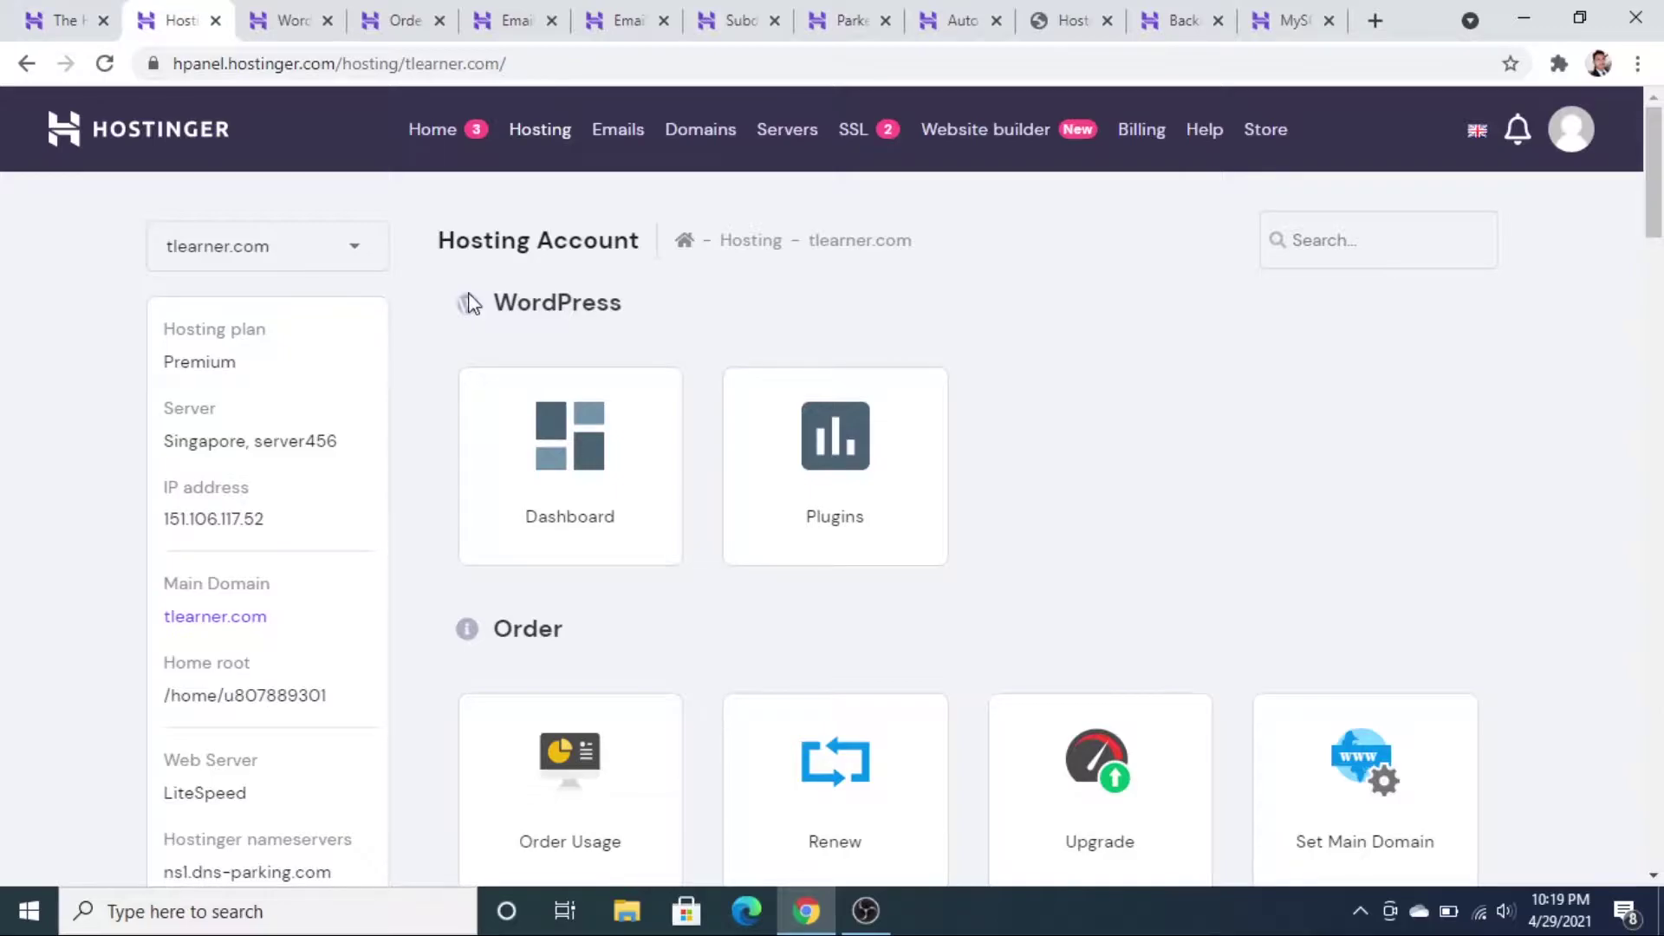
{"action": "left_click", "coordinate": [684, 240]}
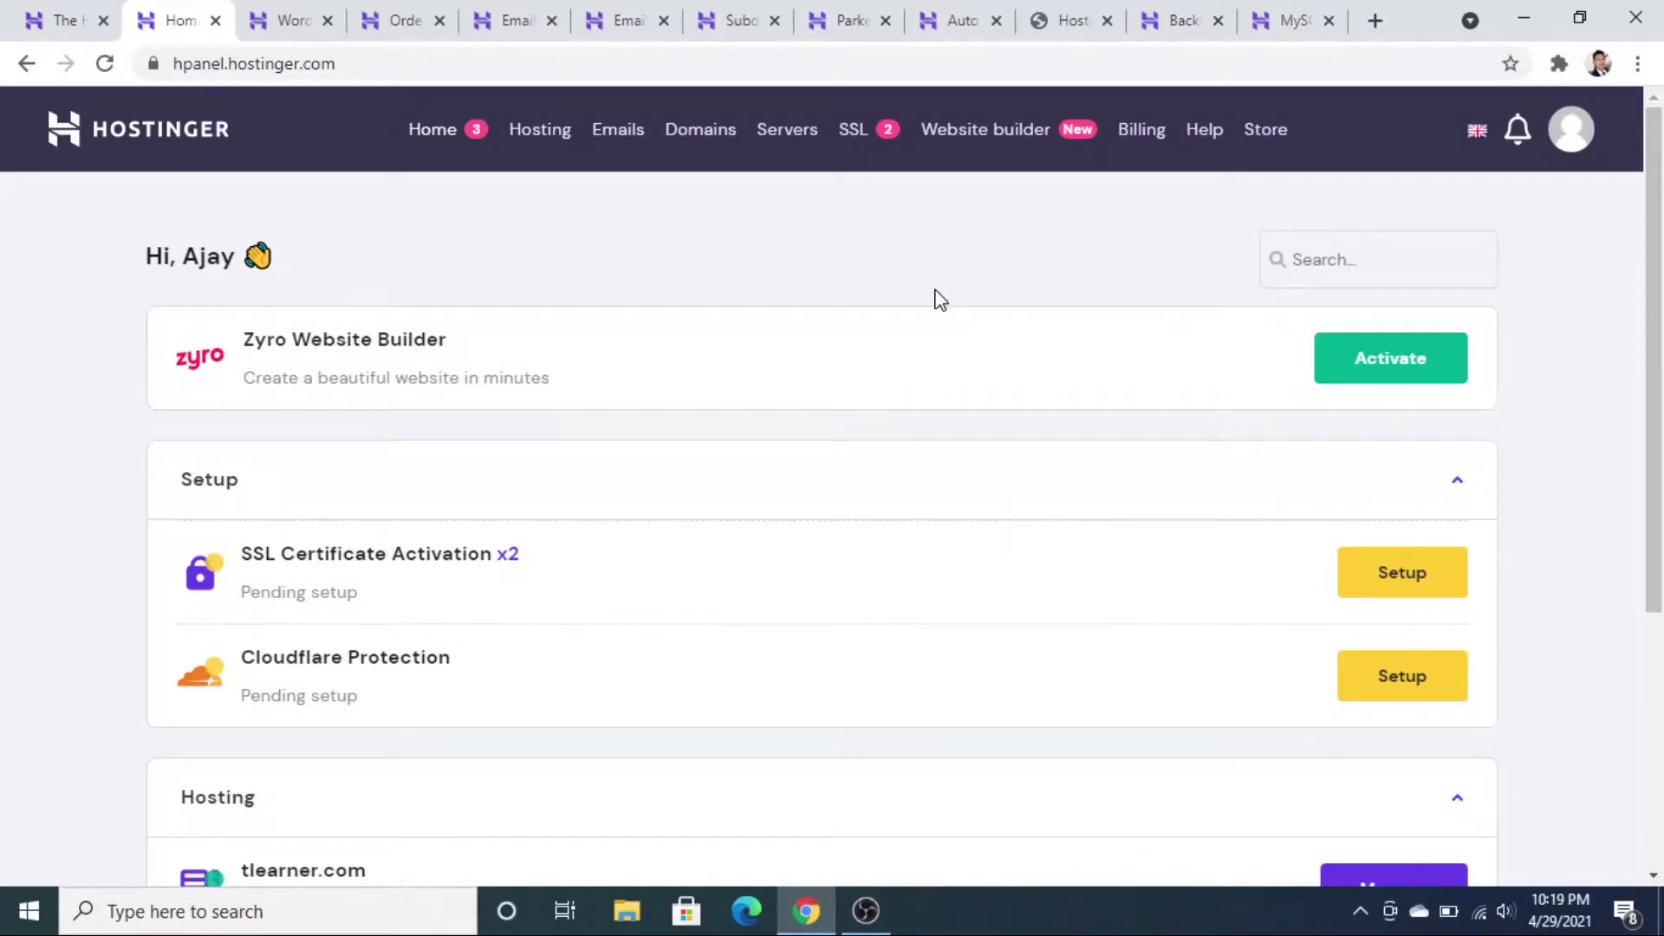
{"action": "scroll", "coordinate": [940, 301], "scroll_direction": "down", "scroll_amount": 1}
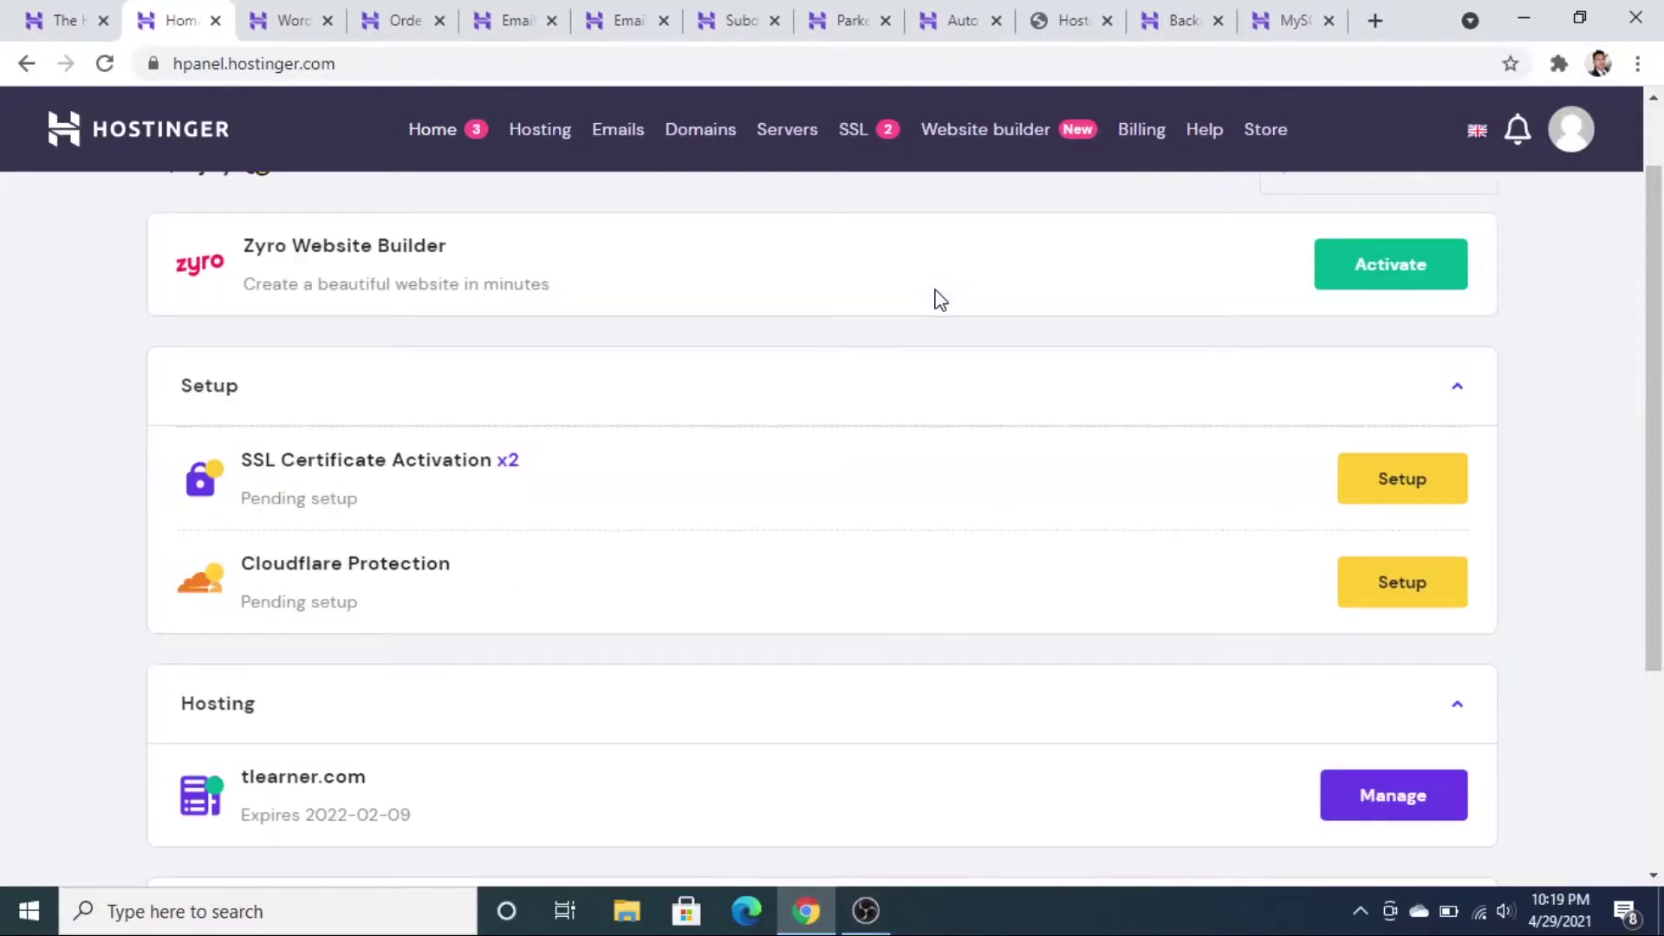
{"action": "scroll", "coordinate": [940, 301], "scroll_direction": "down", "scroll_amount": 3}
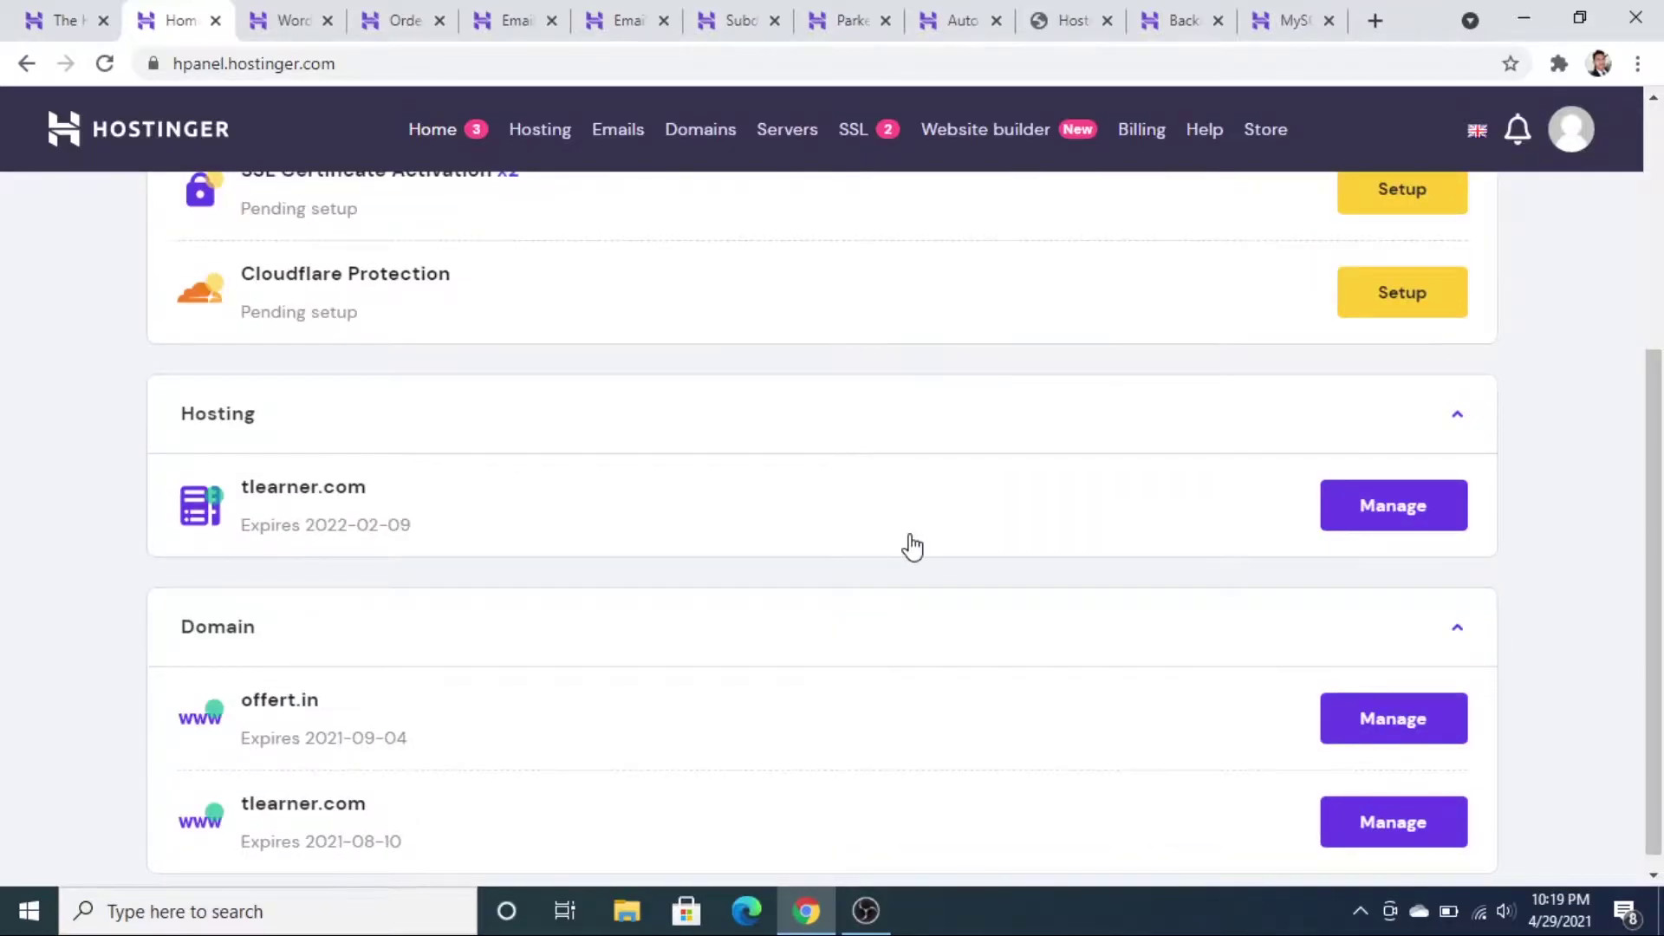
{"action": "scroll", "coordinate": [912, 547], "scroll_direction": "up", "scroll_amount": 2}
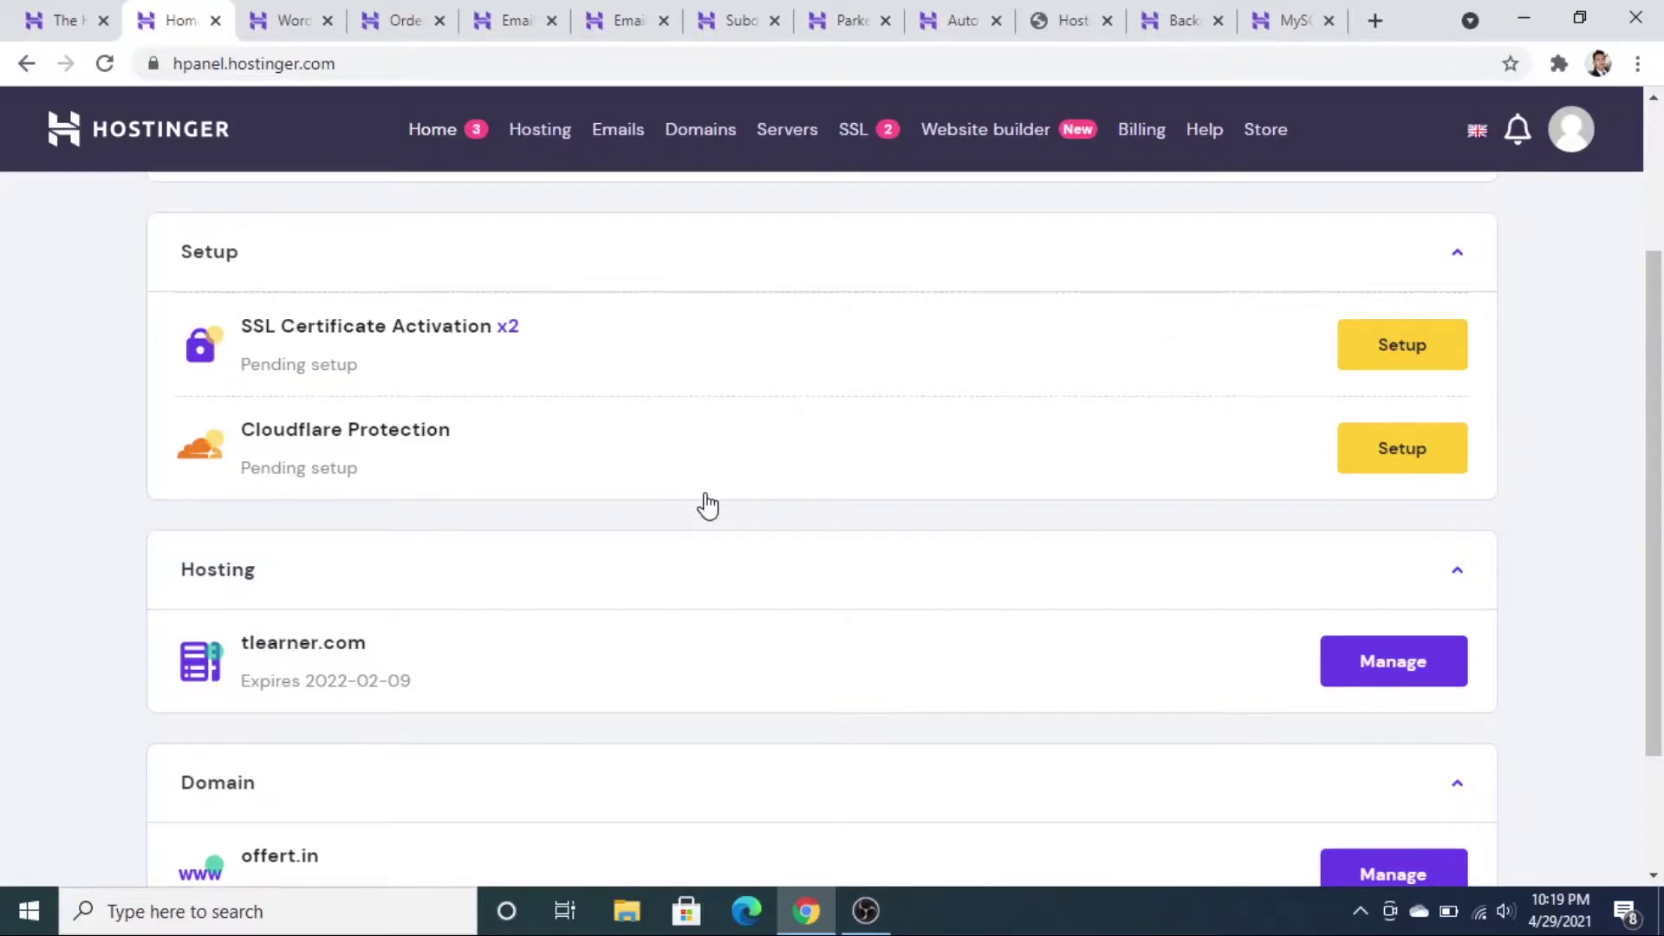
{"action": "scroll", "coordinate": [708, 506], "scroll_direction": "down", "scroll_amount": 1}
{"action": "scroll", "coordinate": [733, 510], "scroll_direction": "down", "scroll_amount": 1}
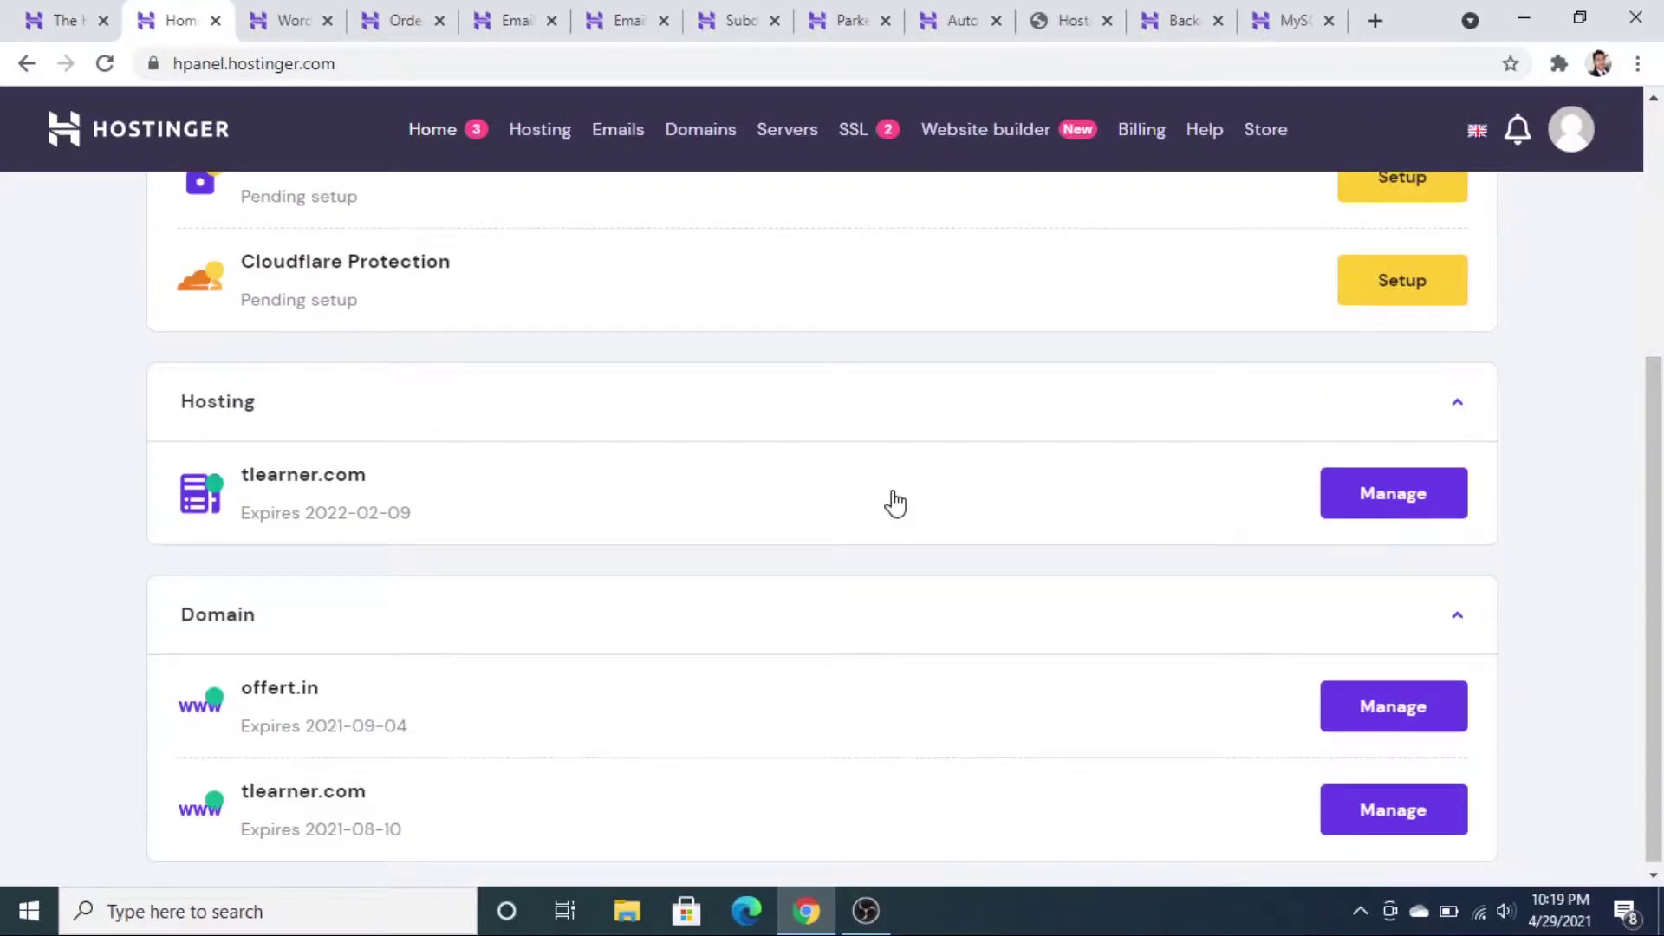
{"action": "scroll", "coordinate": [932, 551], "scroll_direction": "down", "scroll_amount": 1}
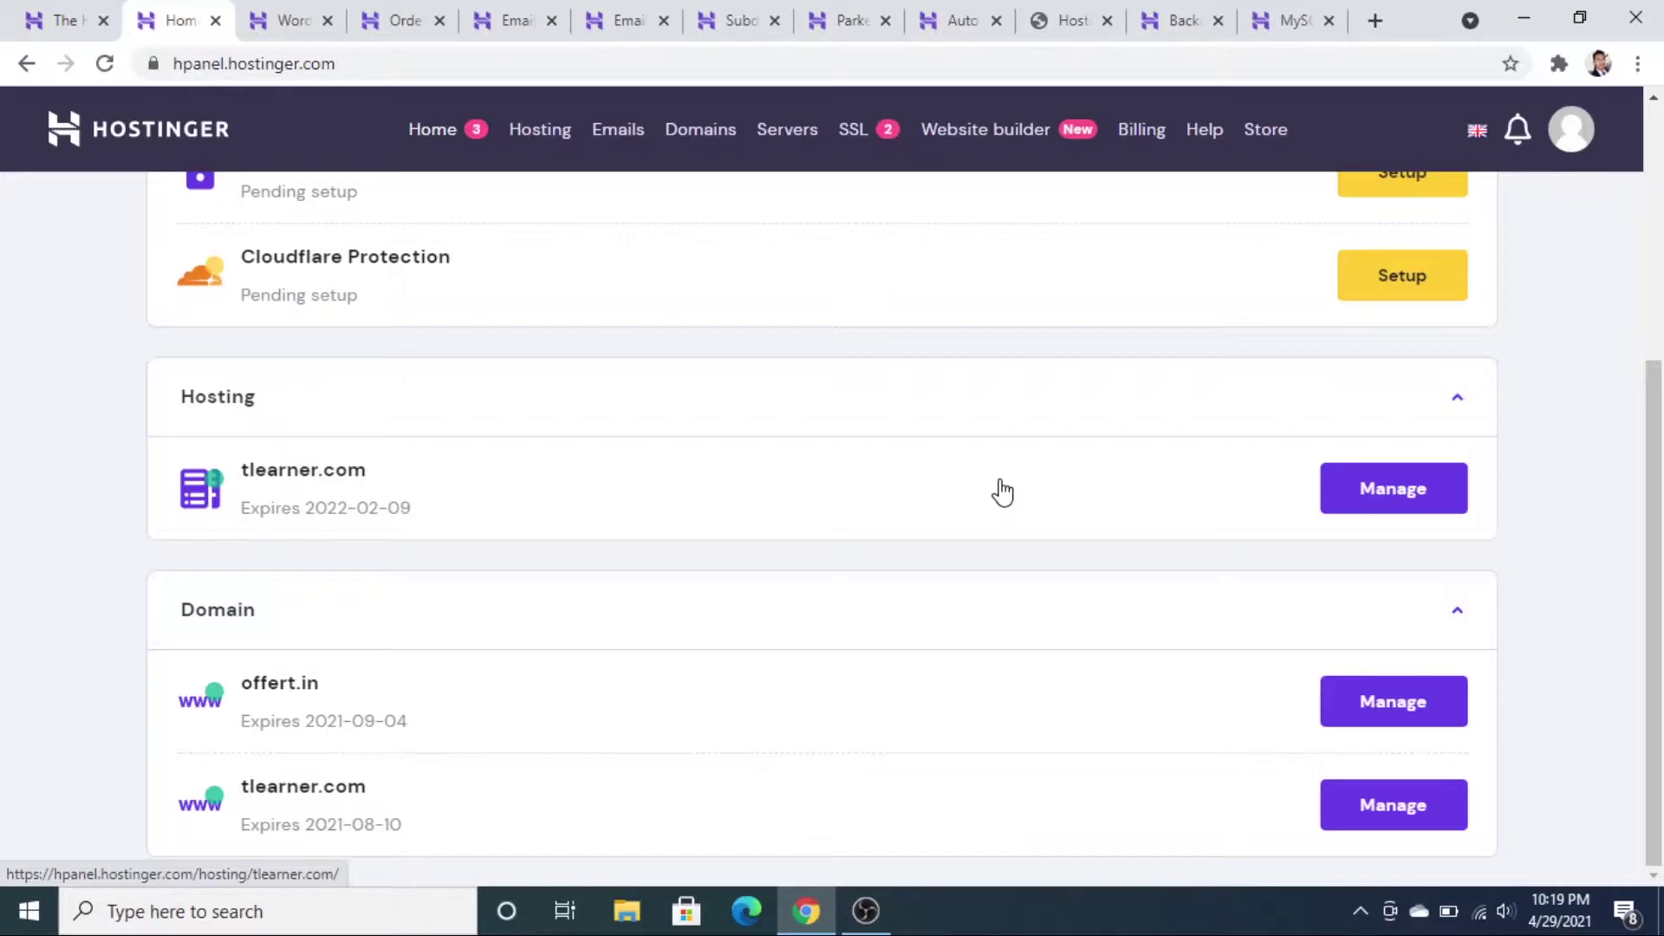
- Manage the tlearner.com plan and browse its WordPress, Order, Email, Domain, Website, Files and Advanced sections
{"action": "left_click", "coordinate": [1367, 499]}
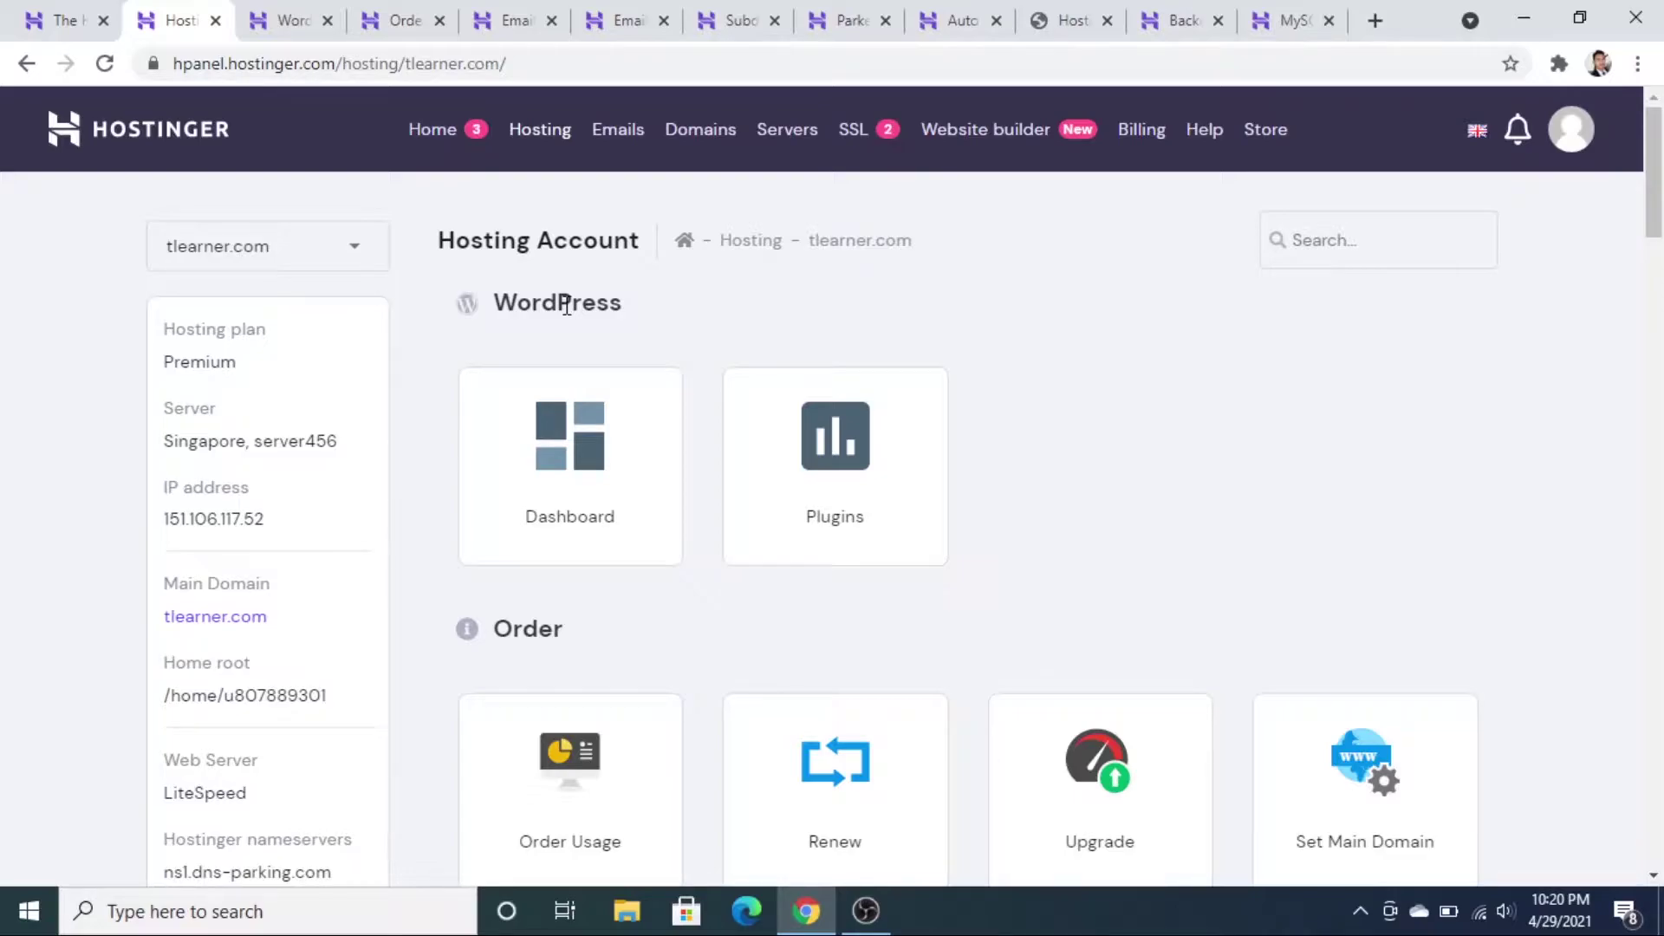
{"action": "double_click", "coordinate": [566, 305]}
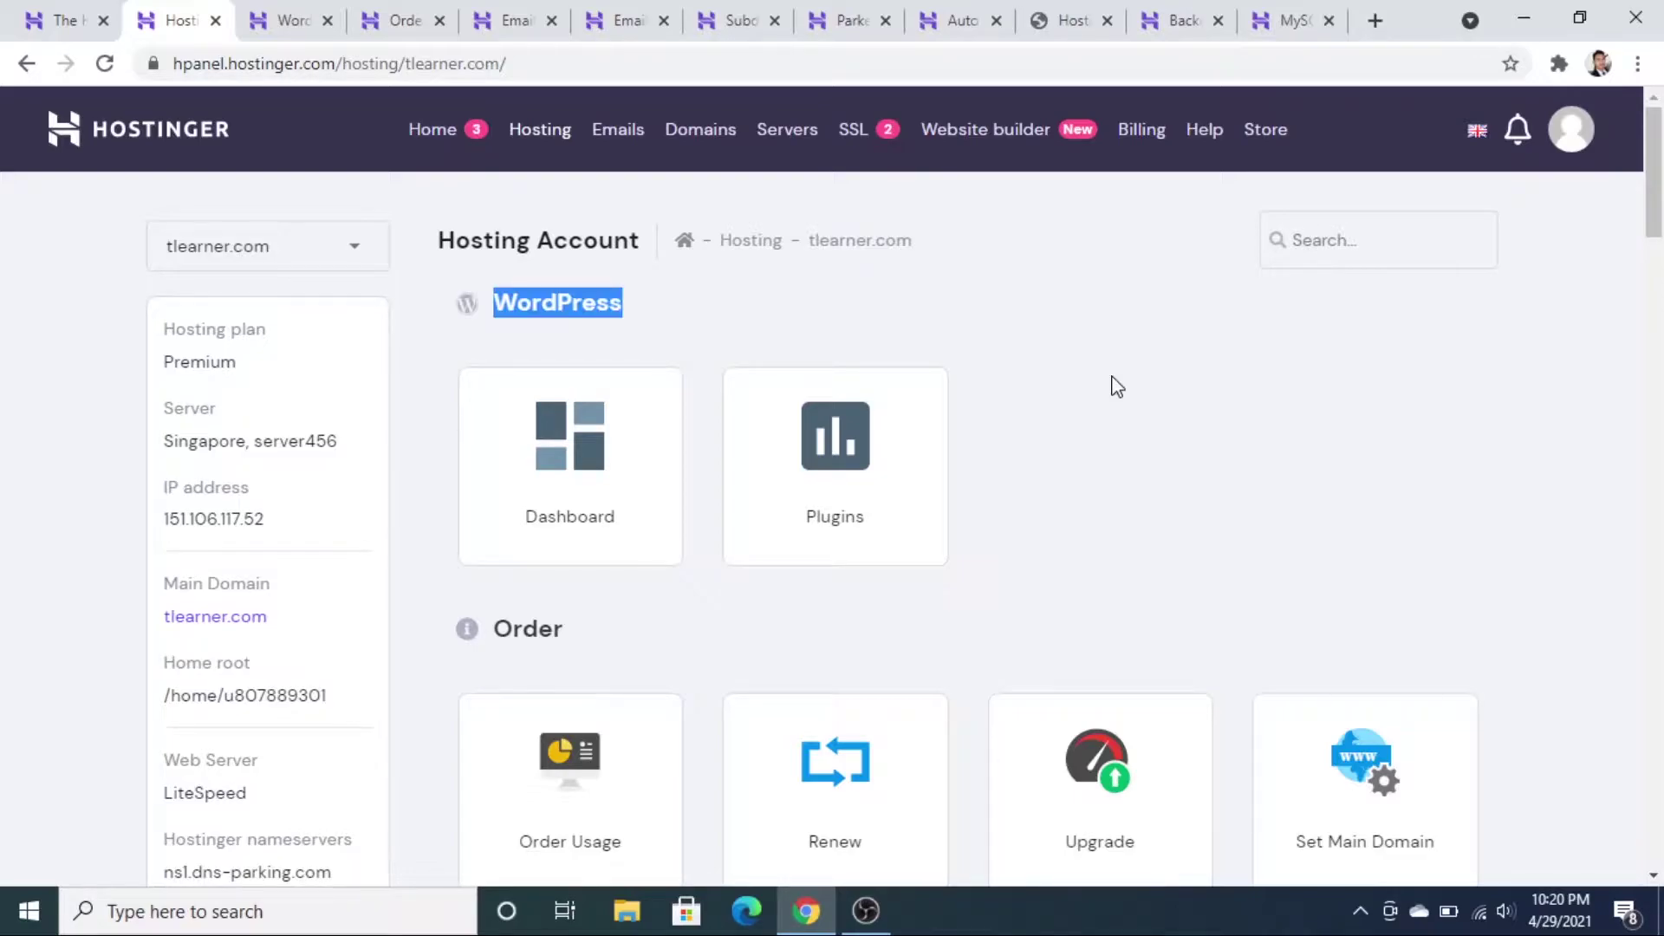
{"action": "scroll", "coordinate": [515, 403], "scroll_direction": "down", "scroll_amount": 2}
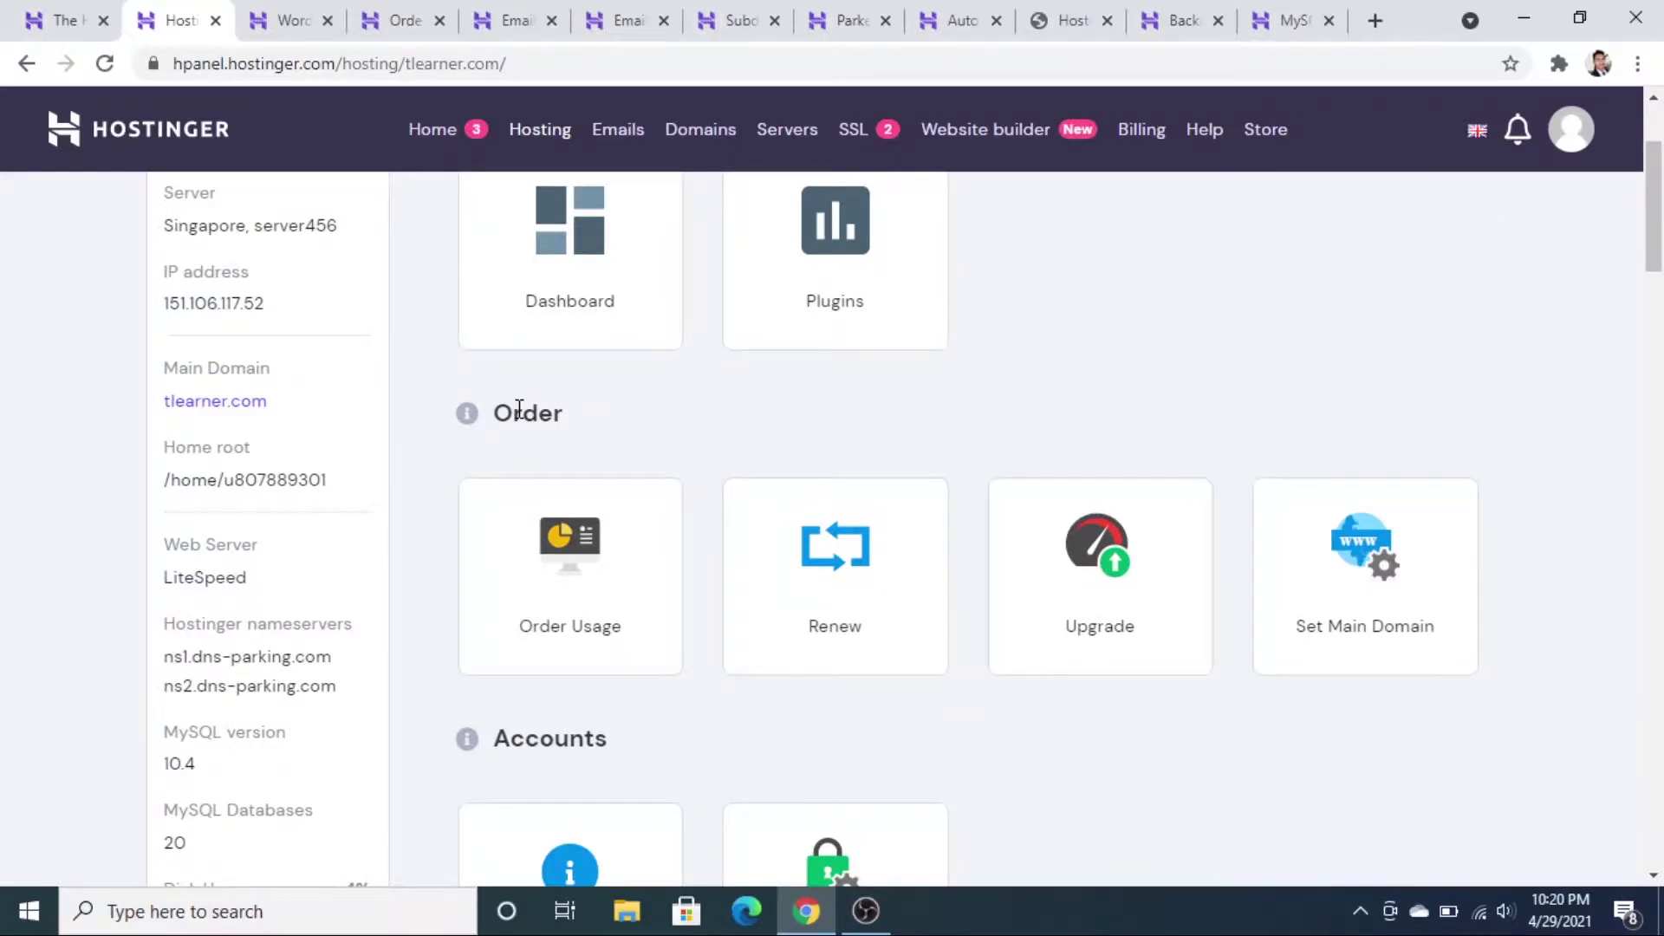
{"action": "scroll", "coordinate": [906, 754], "scroll_direction": "down", "scroll_amount": 4}
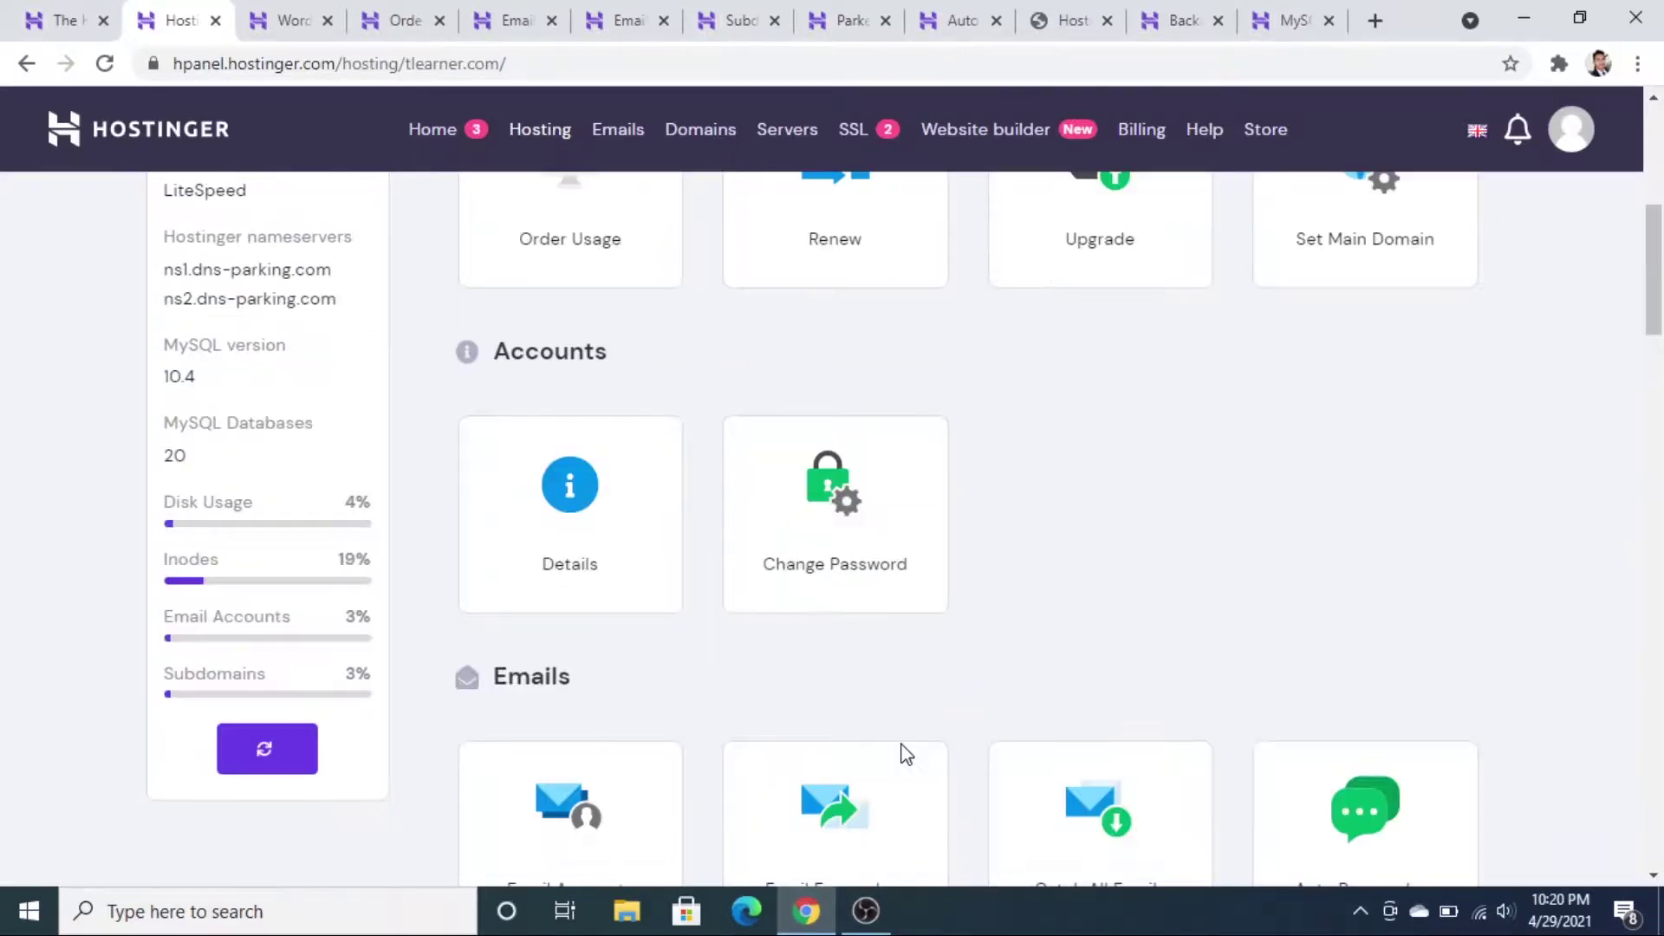
{"action": "scroll", "coordinate": [906, 754], "scroll_direction": "down", "scroll_amount": 5}
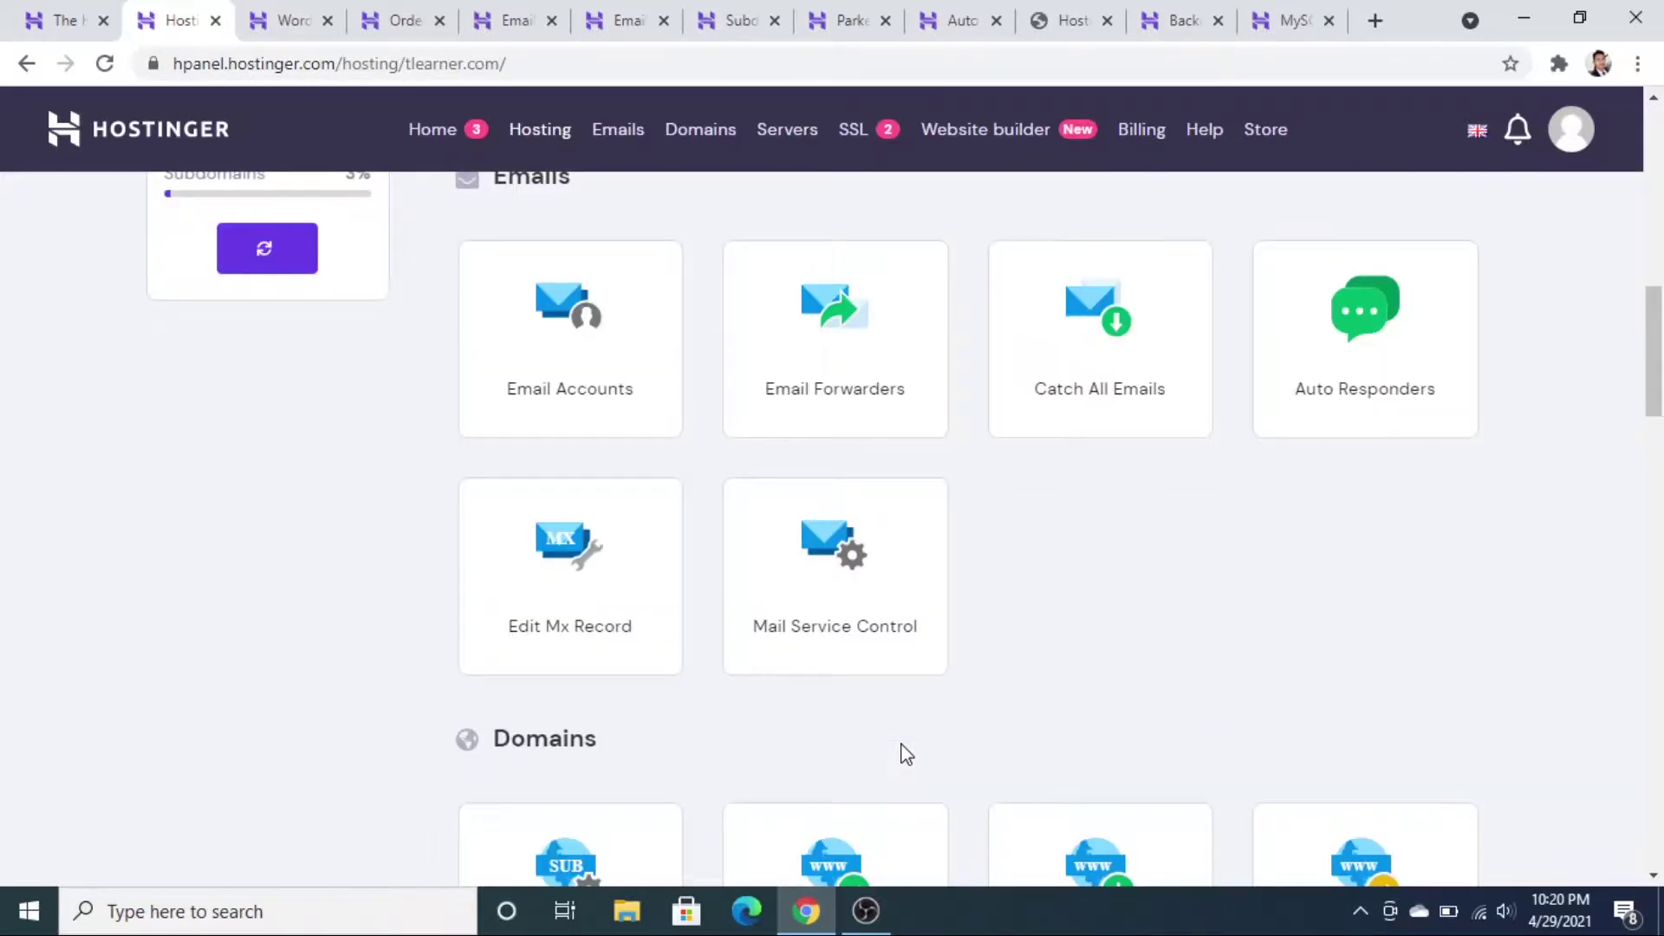
{"action": "scroll", "coordinate": [779, 453], "scroll_direction": "down", "scroll_amount": 10}
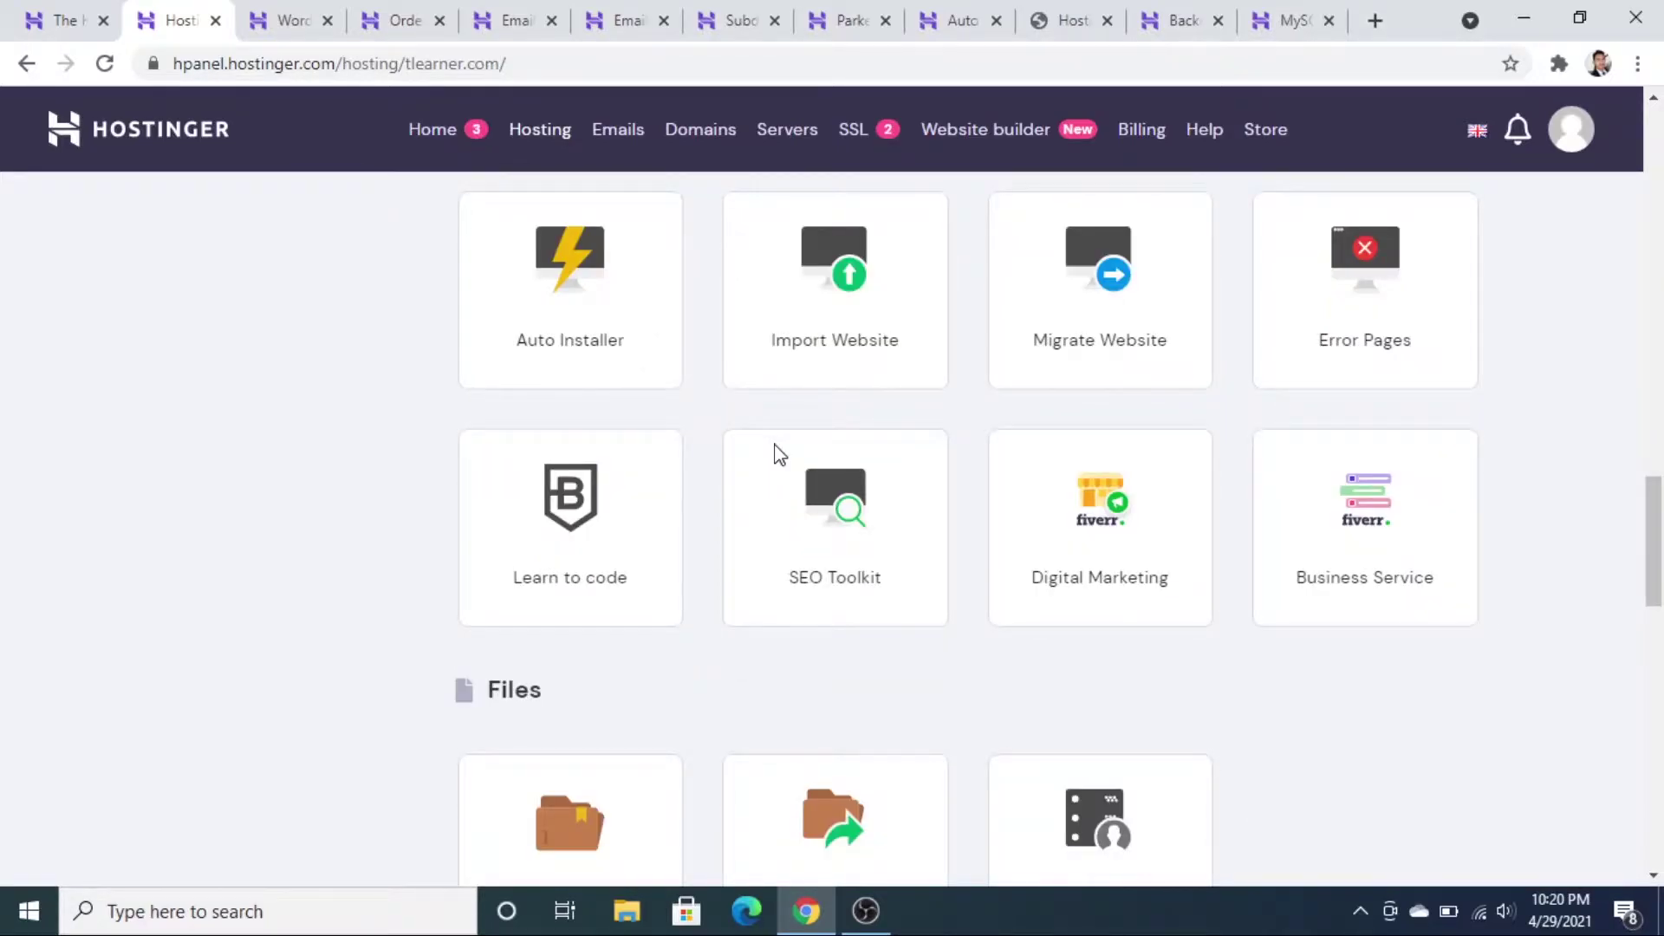
{"action": "scroll", "coordinate": [779, 453], "scroll_direction": "down", "scroll_amount": 10}
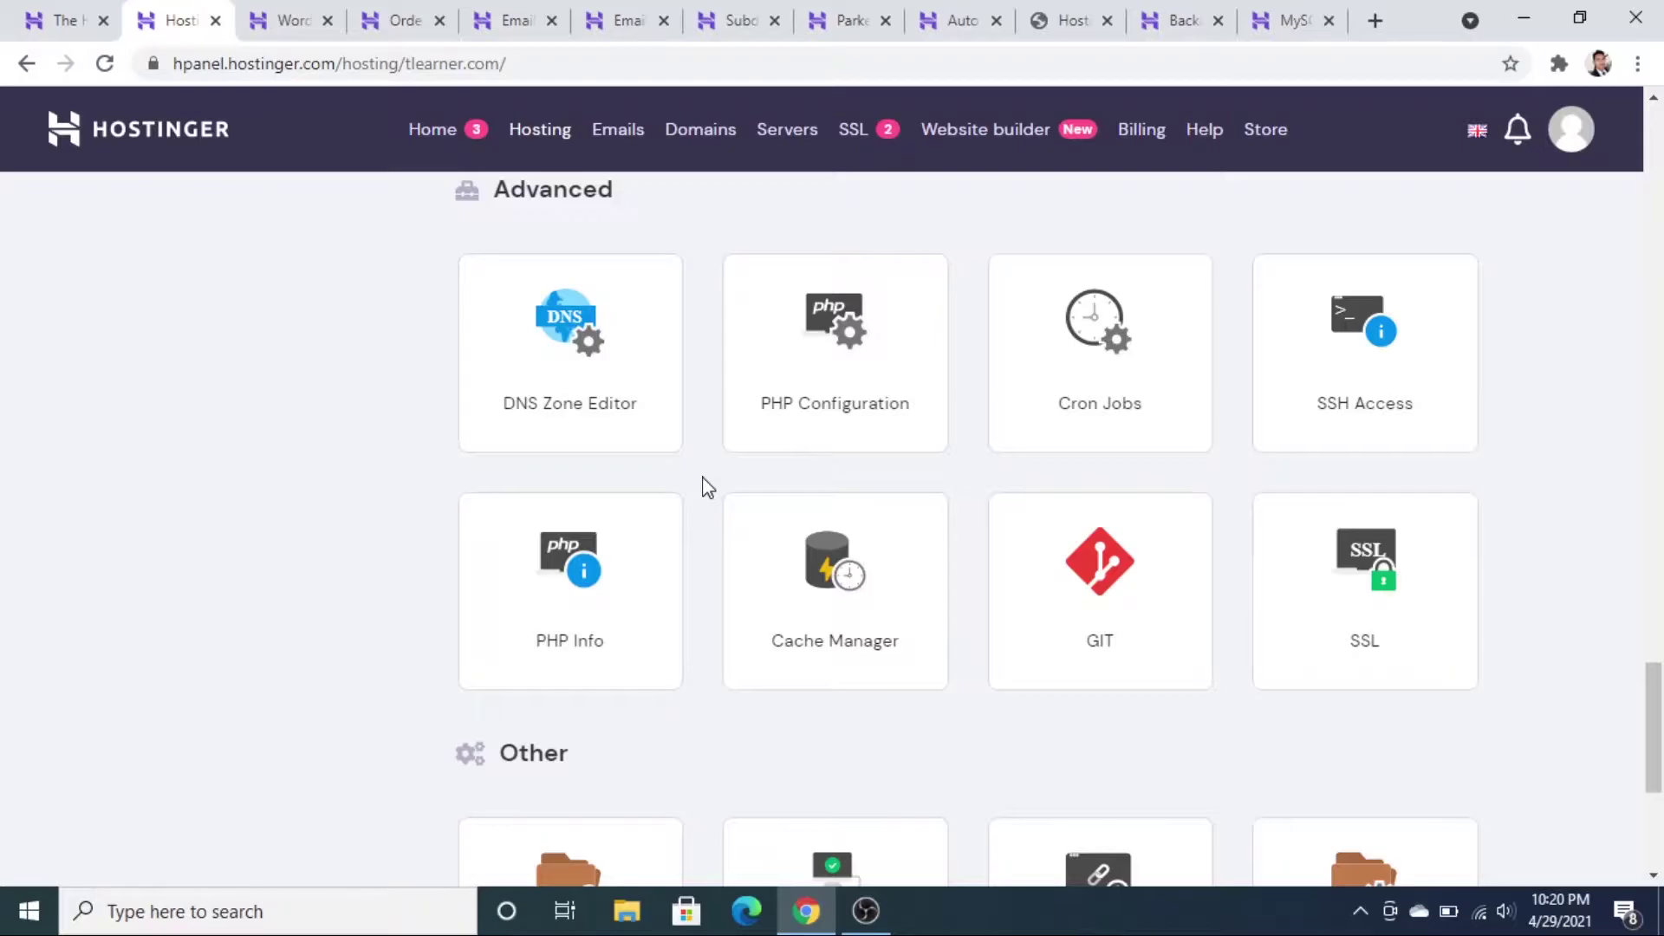
{"action": "scroll", "coordinate": [424, 390], "scroll_direction": "up", "scroll_amount": 15}
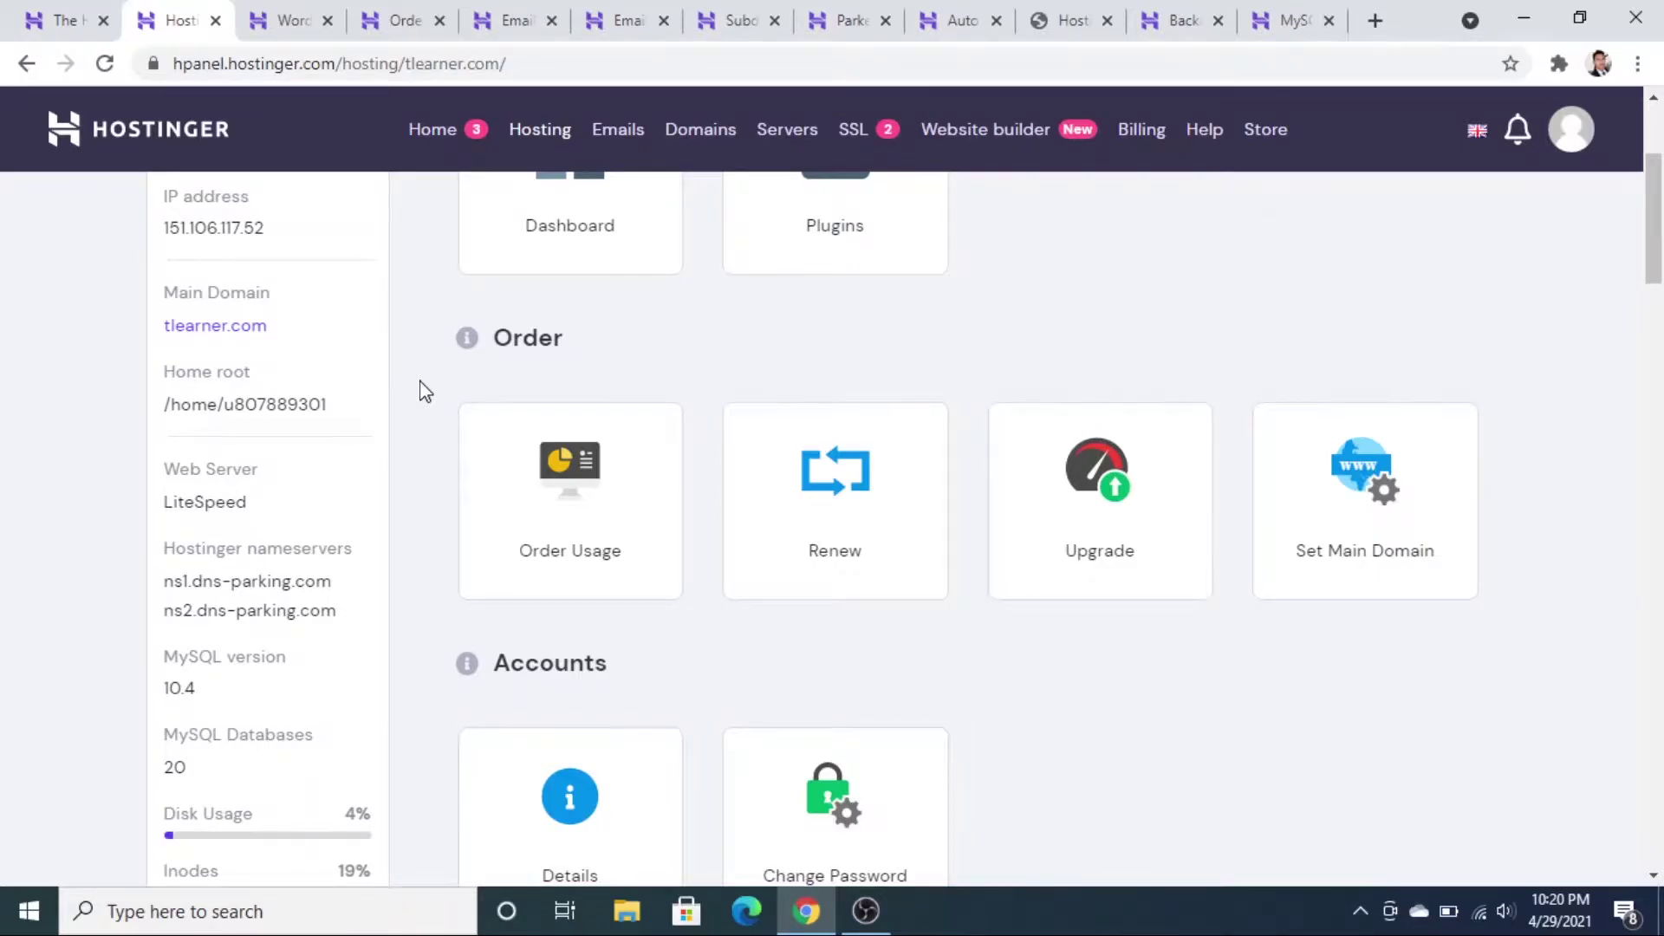
{"action": "scroll", "coordinate": [421, 373], "scroll_direction": "up", "scroll_amount": 3}
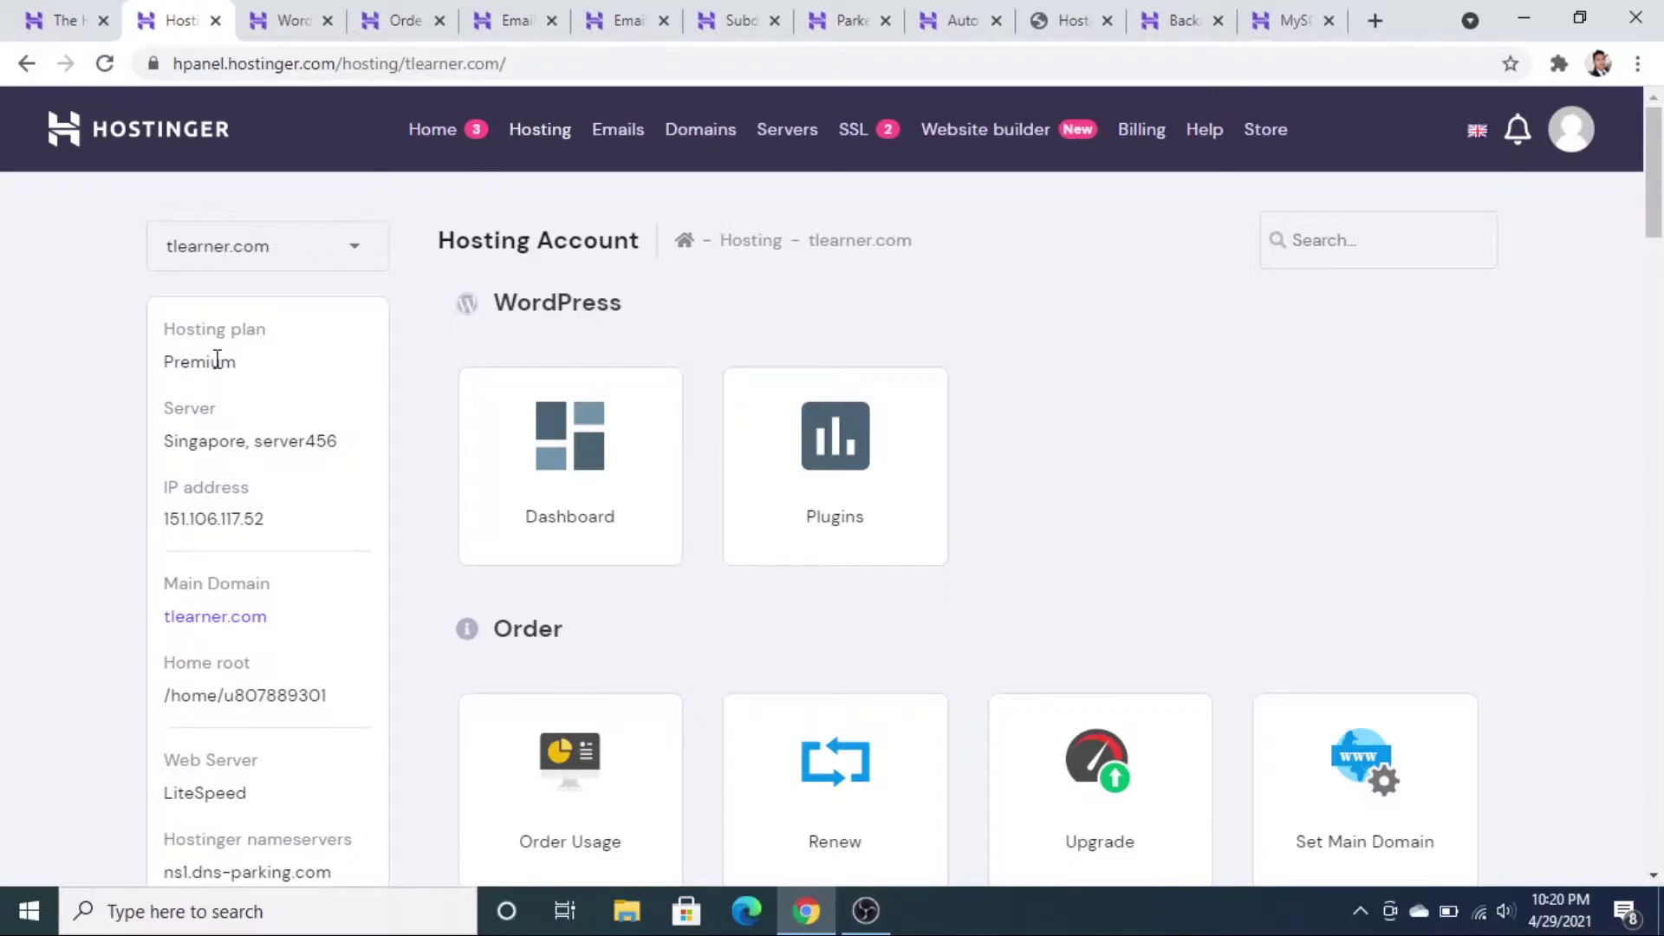
{"action": "scroll", "coordinate": [217, 359], "scroll_direction": "down", "scroll_amount": 1}
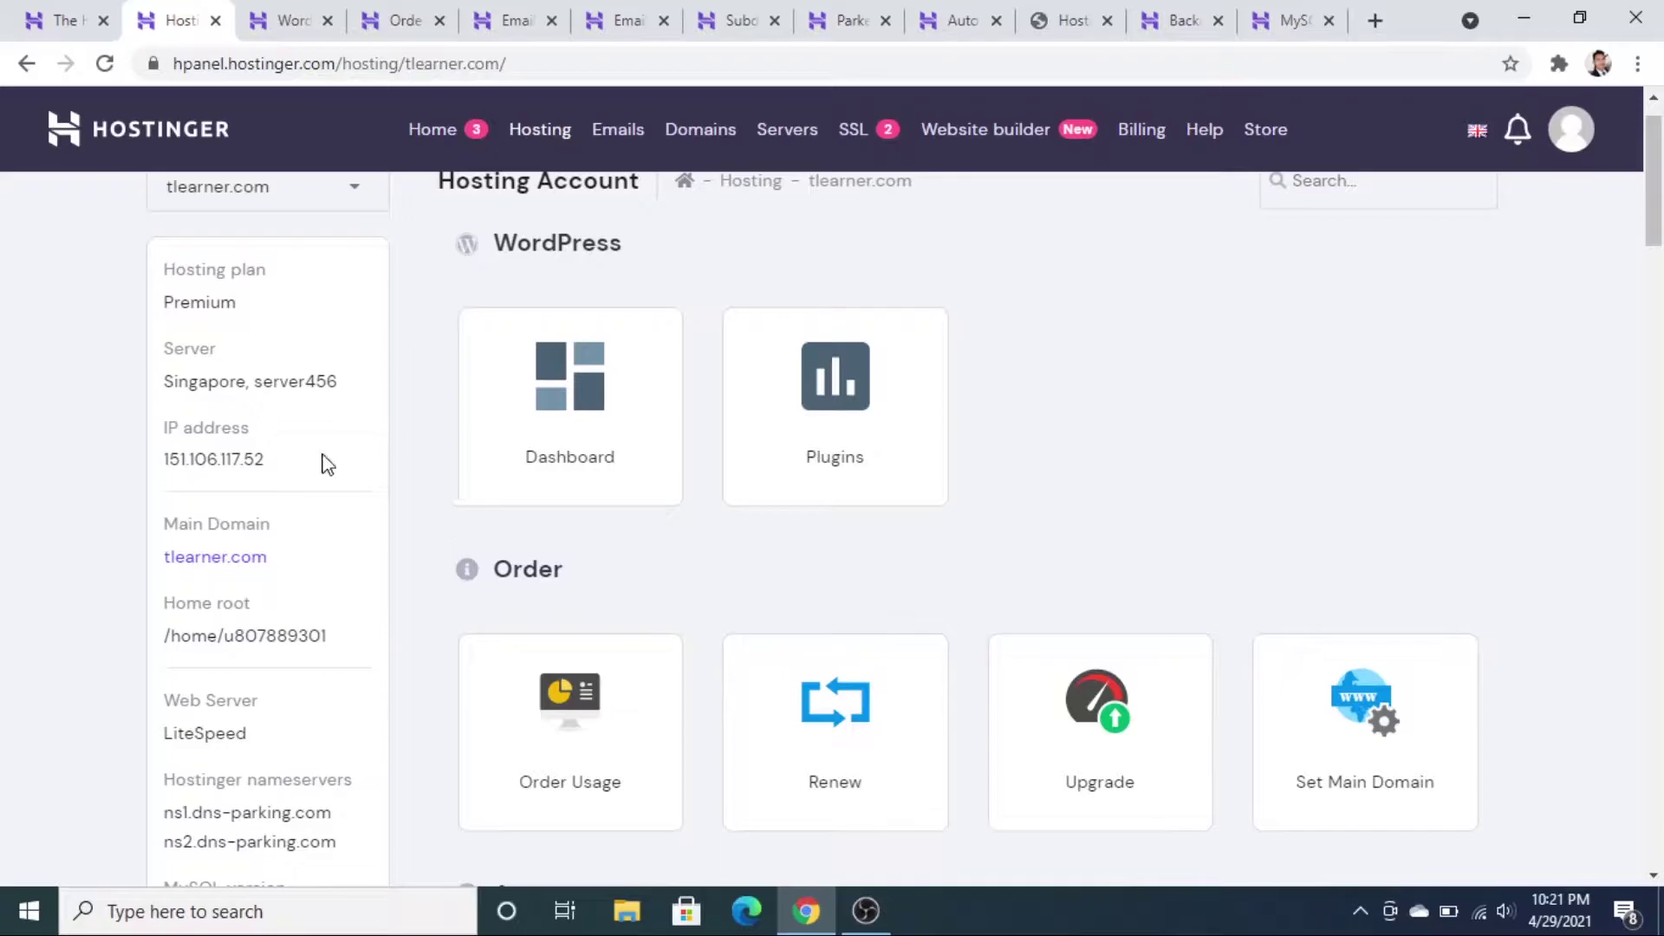
{"action": "scroll", "coordinate": [327, 465], "scroll_direction": "down", "scroll_amount": 1}
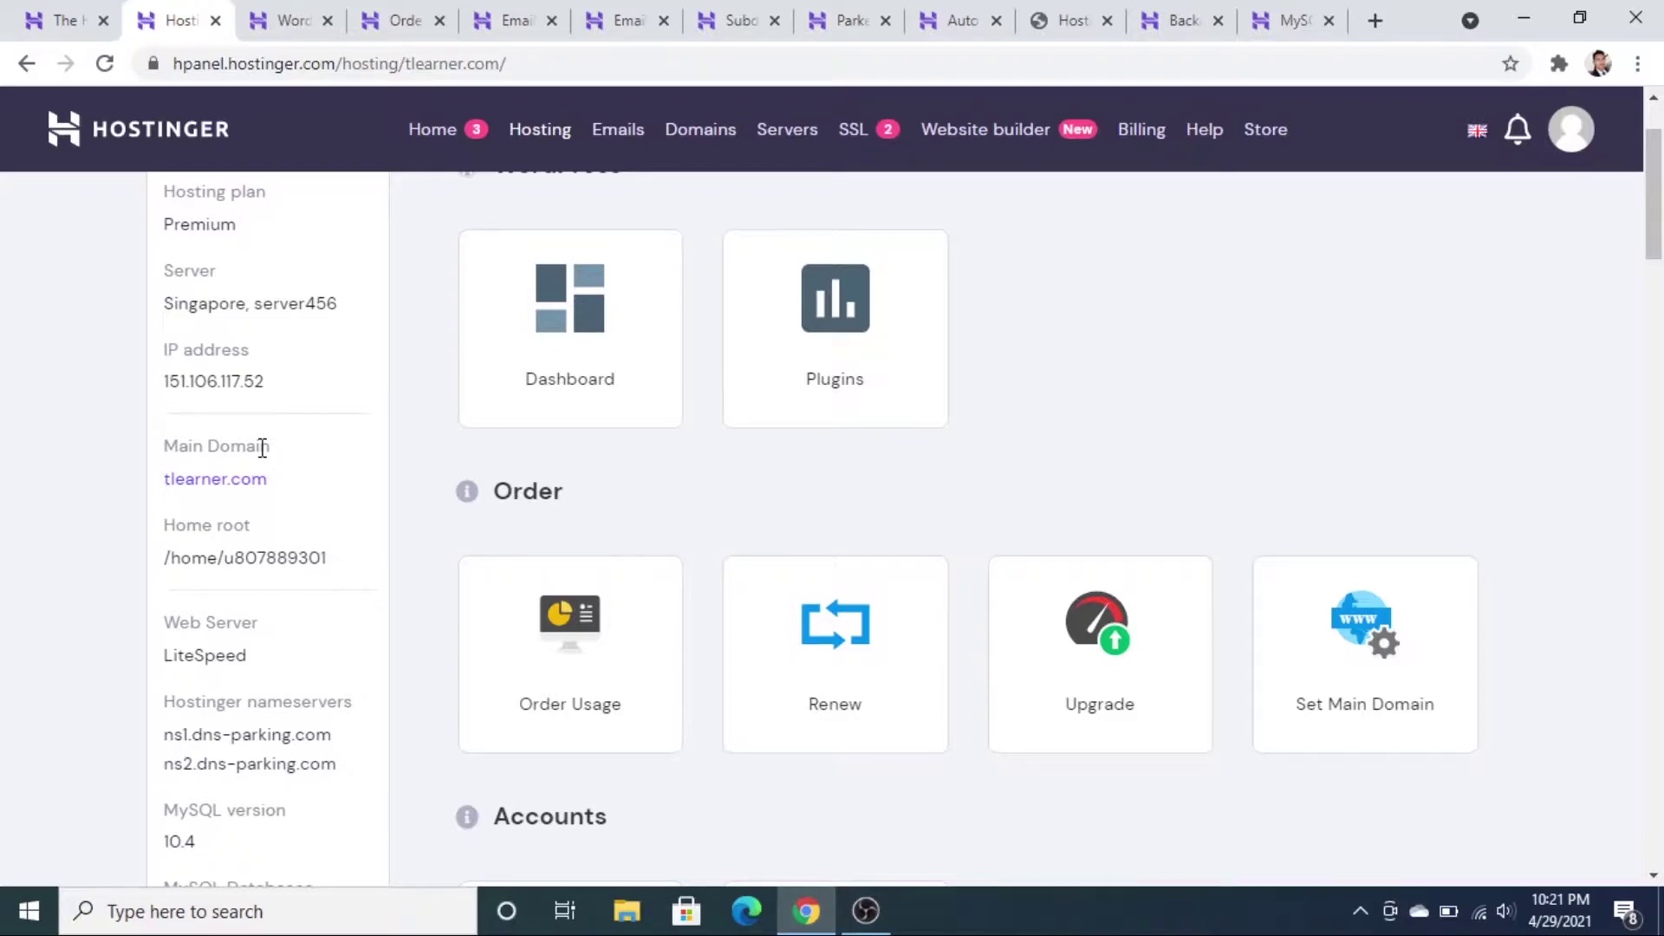
{"action": "scroll", "coordinate": [262, 447], "scroll_direction": "down", "scroll_amount": 2}
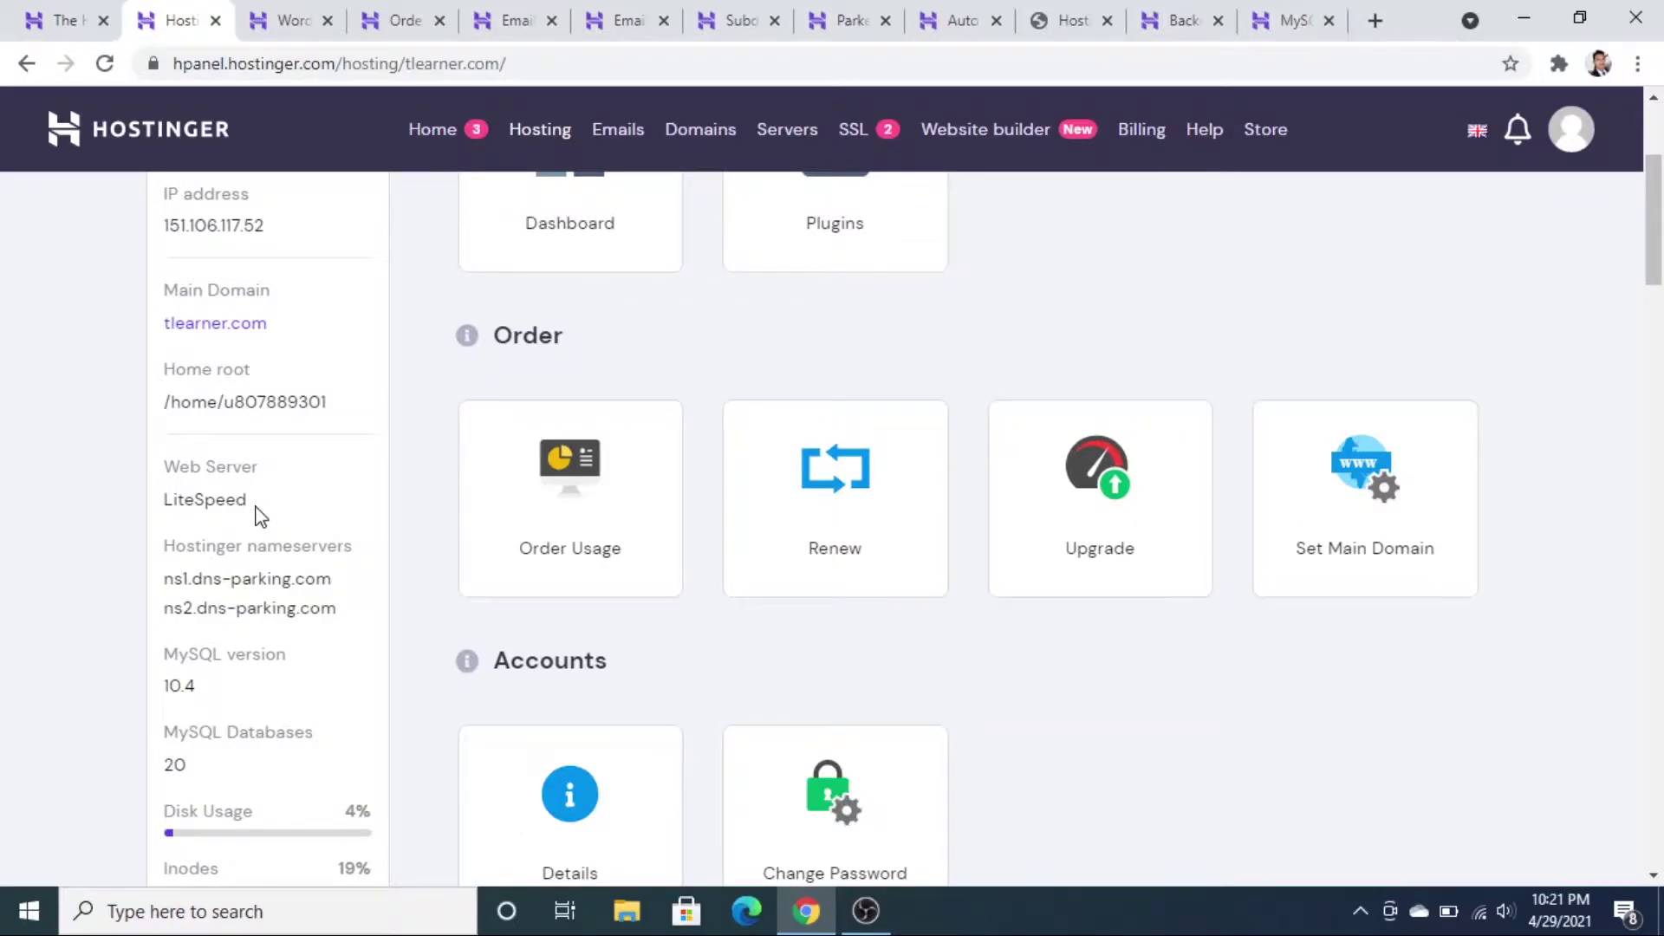
{"action": "scroll", "coordinate": [260, 517], "scroll_direction": "down", "scroll_amount": 1}
{"action": "double_click", "coordinate": [301, 479]}
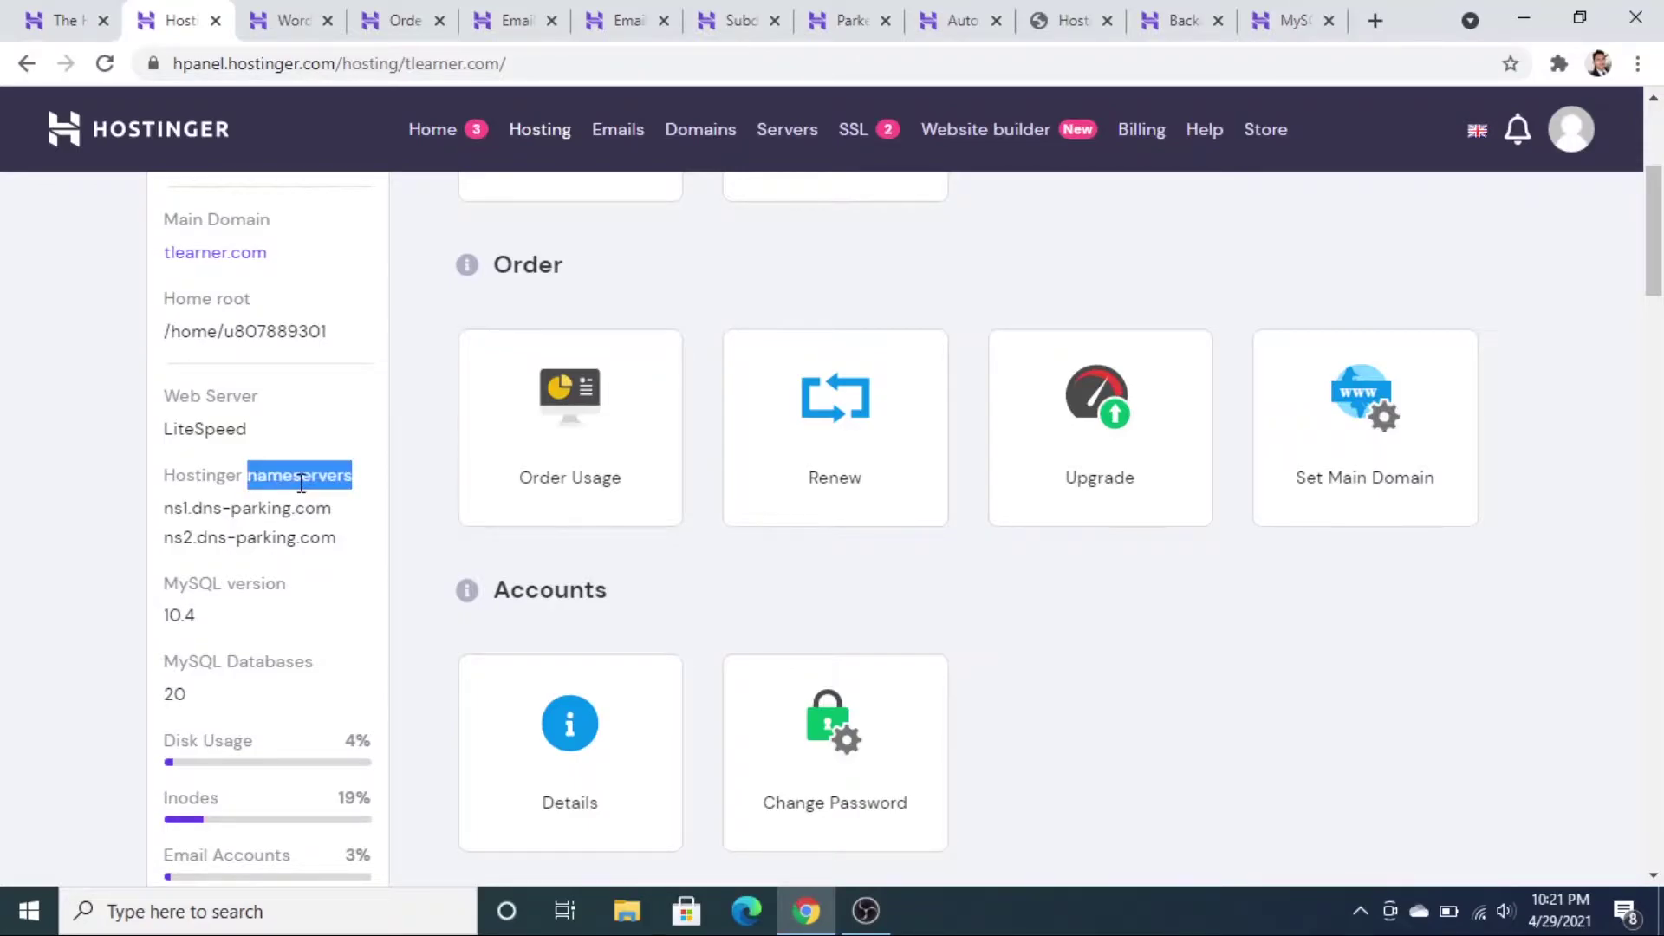
{"action": "left_click", "coordinate": [268, 511]}
{"action": "scroll", "coordinate": [268, 510], "scroll_direction": "down", "scroll_amount": 1}
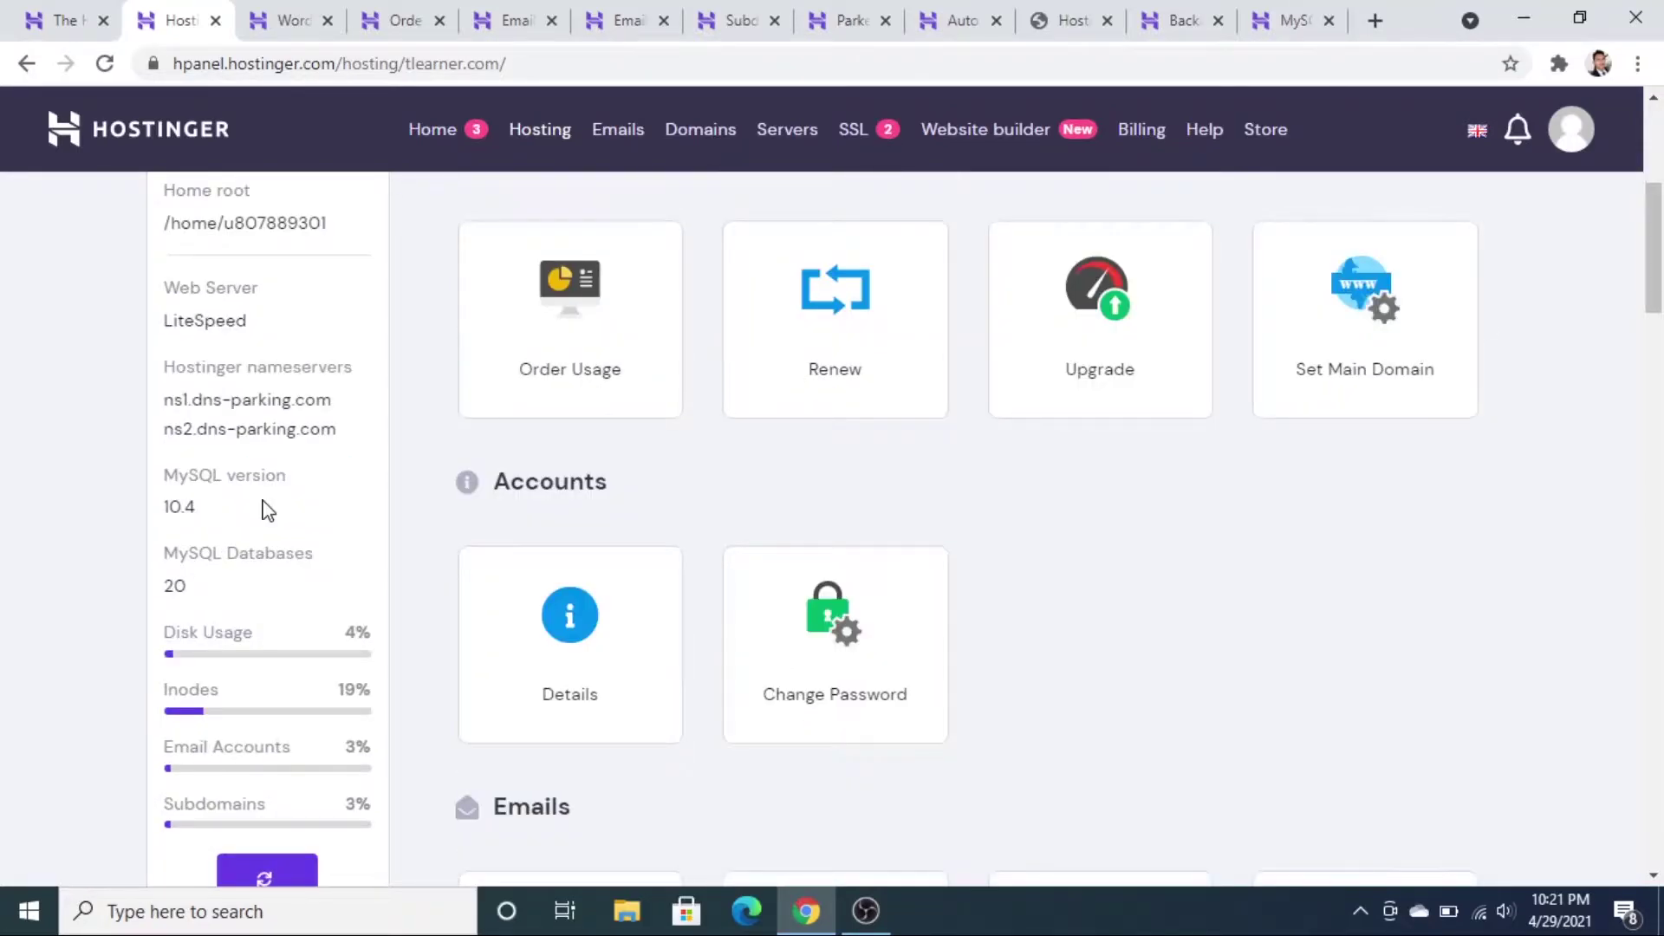
{"action": "scroll", "coordinate": [245, 473], "scroll_direction": "down", "scroll_amount": 1}
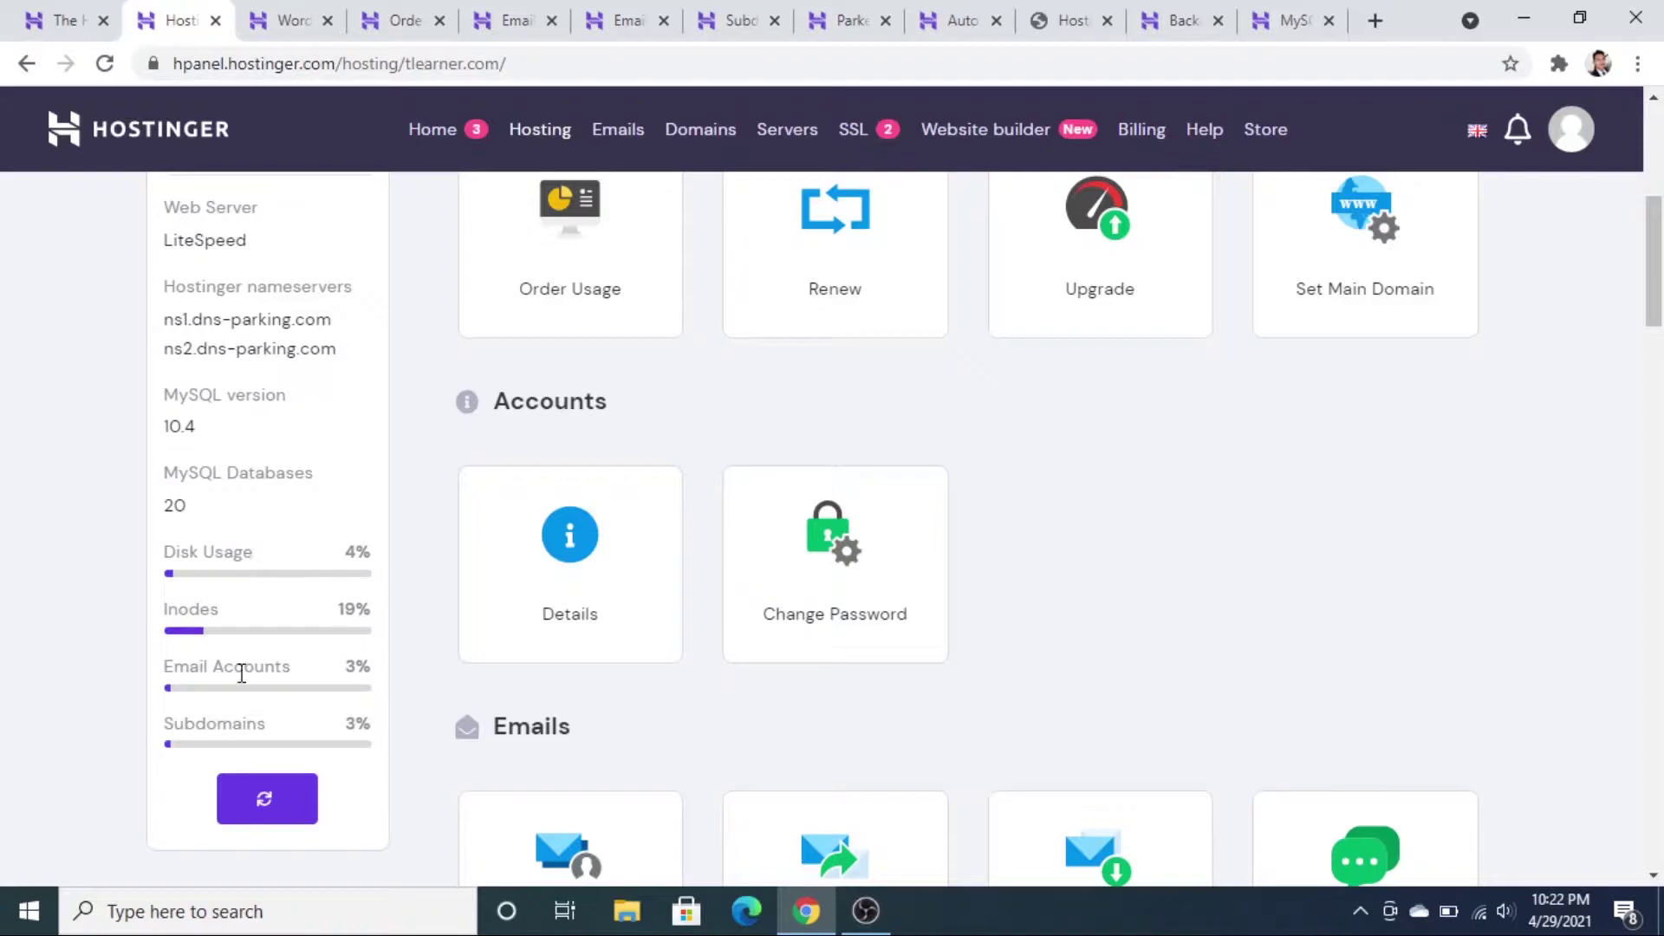
{"action": "mouse_move", "coordinate": [257, 685]}
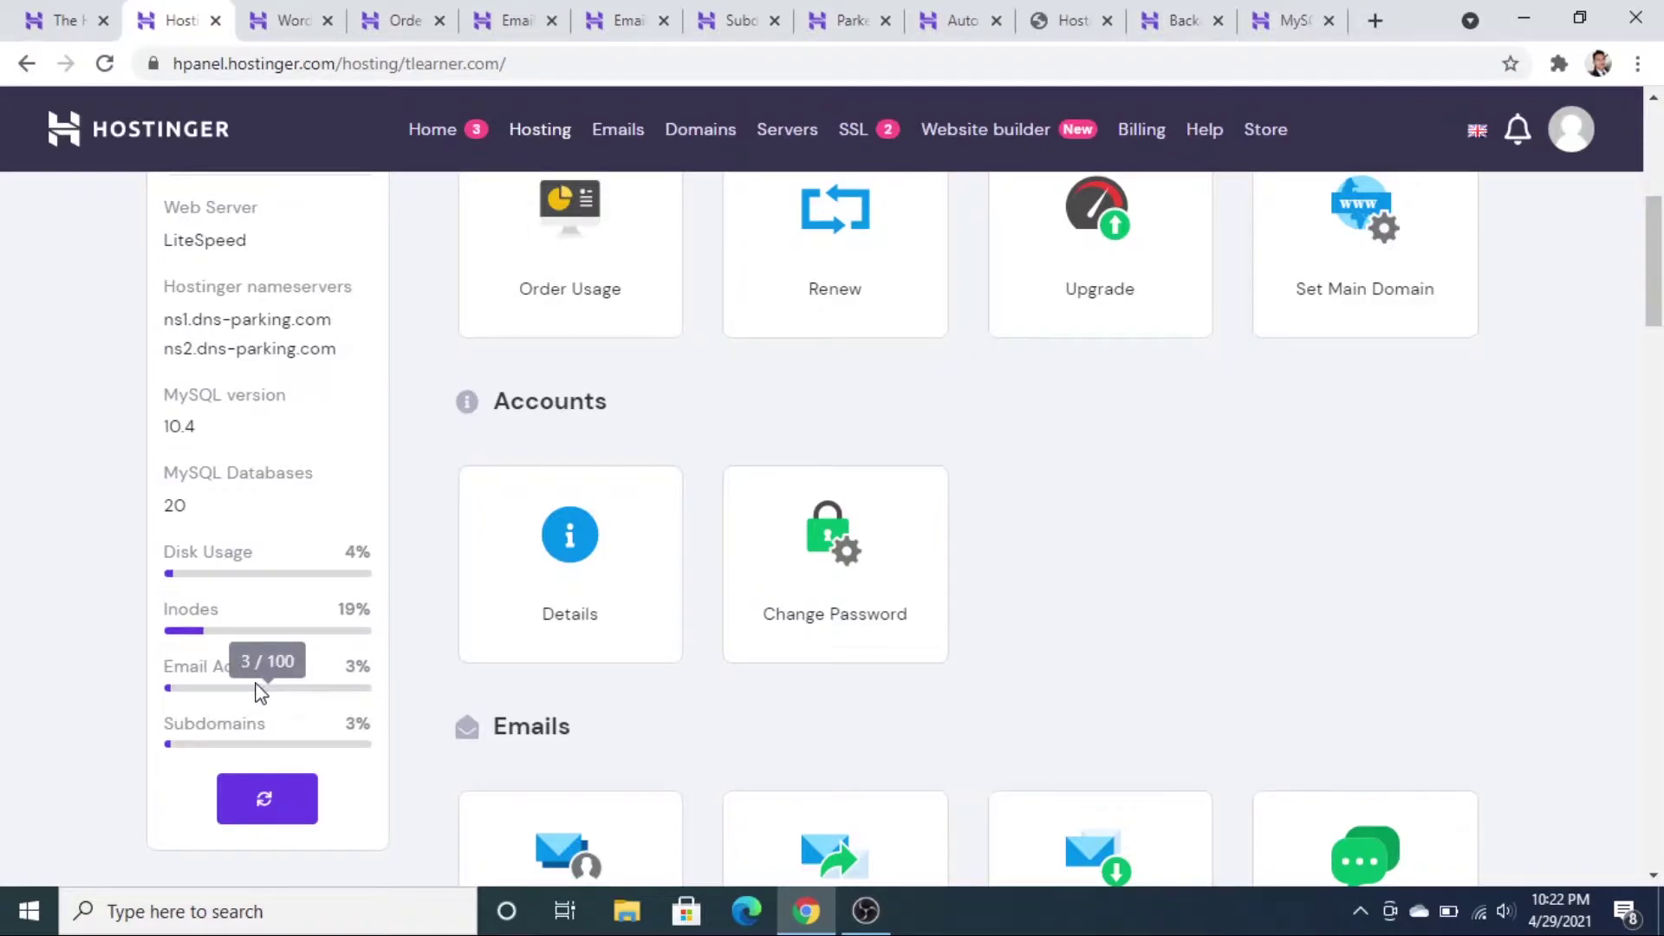
{"action": "scroll", "coordinate": [593, 473], "scroll_direction": "up", "scroll_amount": 5}
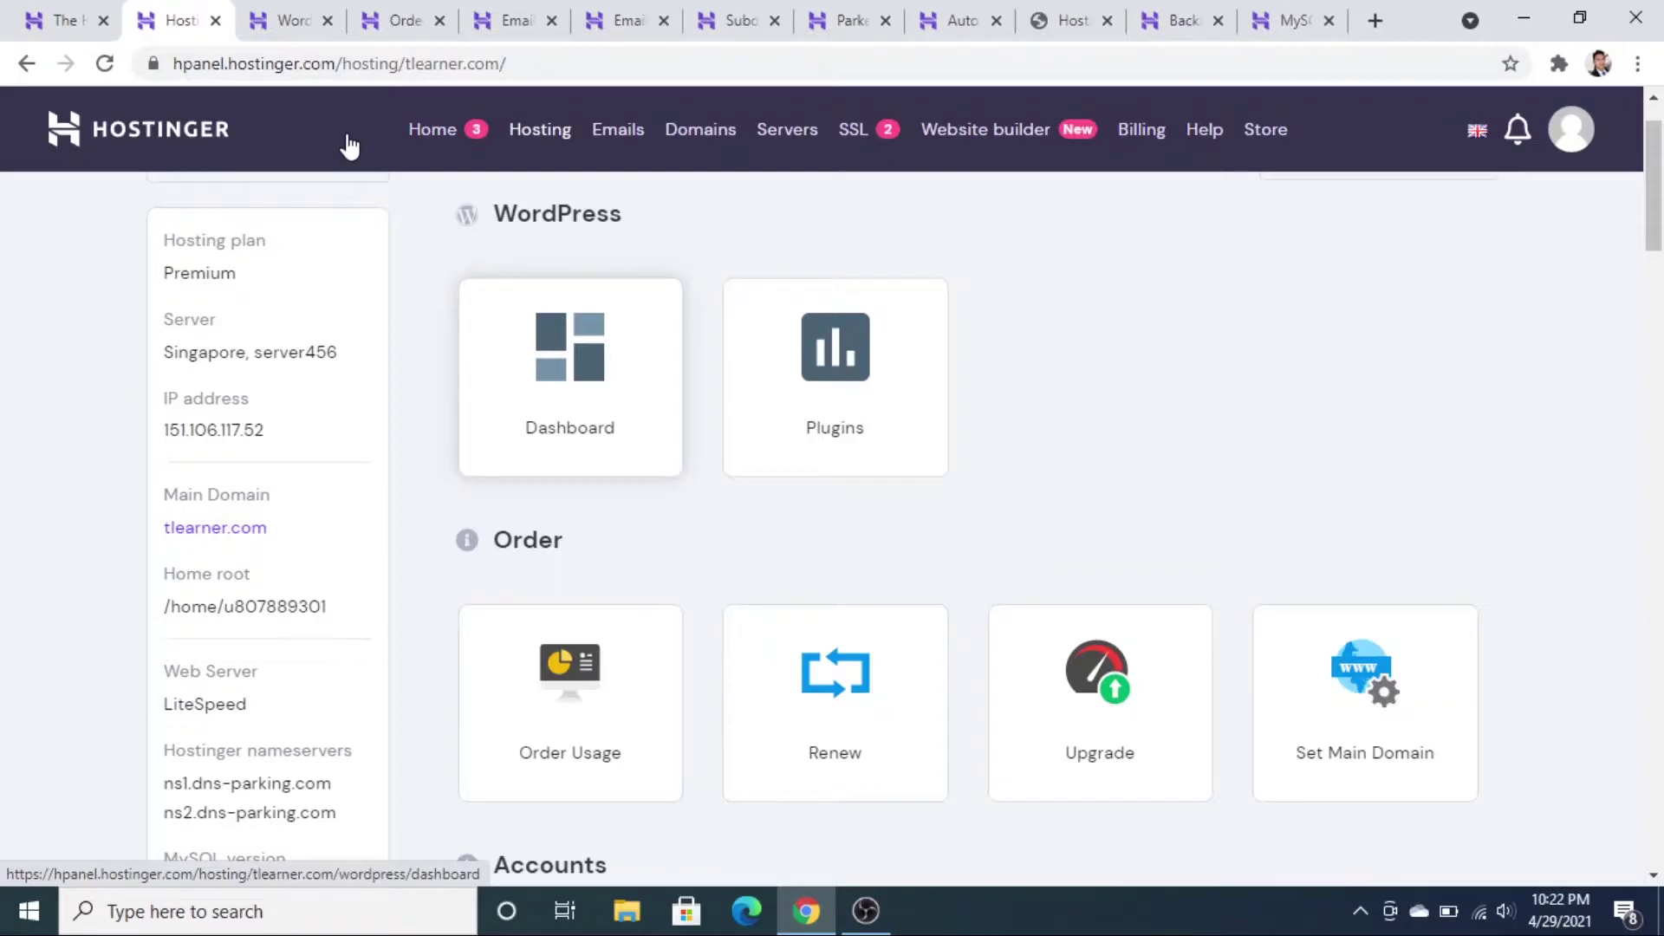
{"action": "key", "text": "ctrl+Tab"}
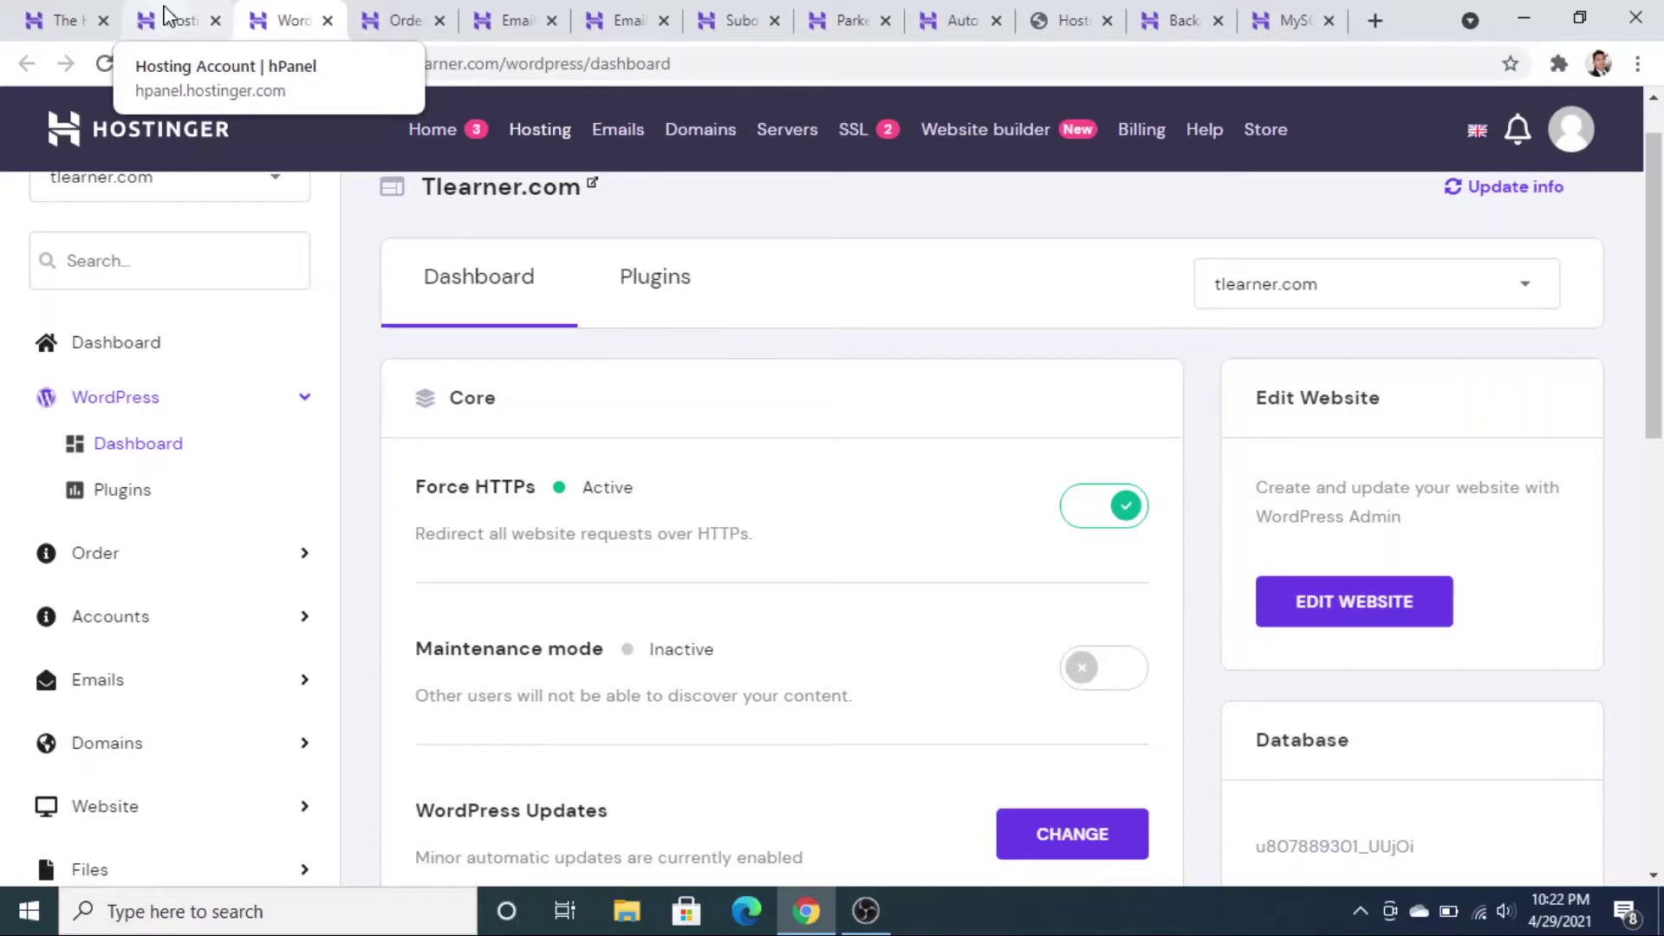
{"action": "left_click", "coordinate": [167, 19]}
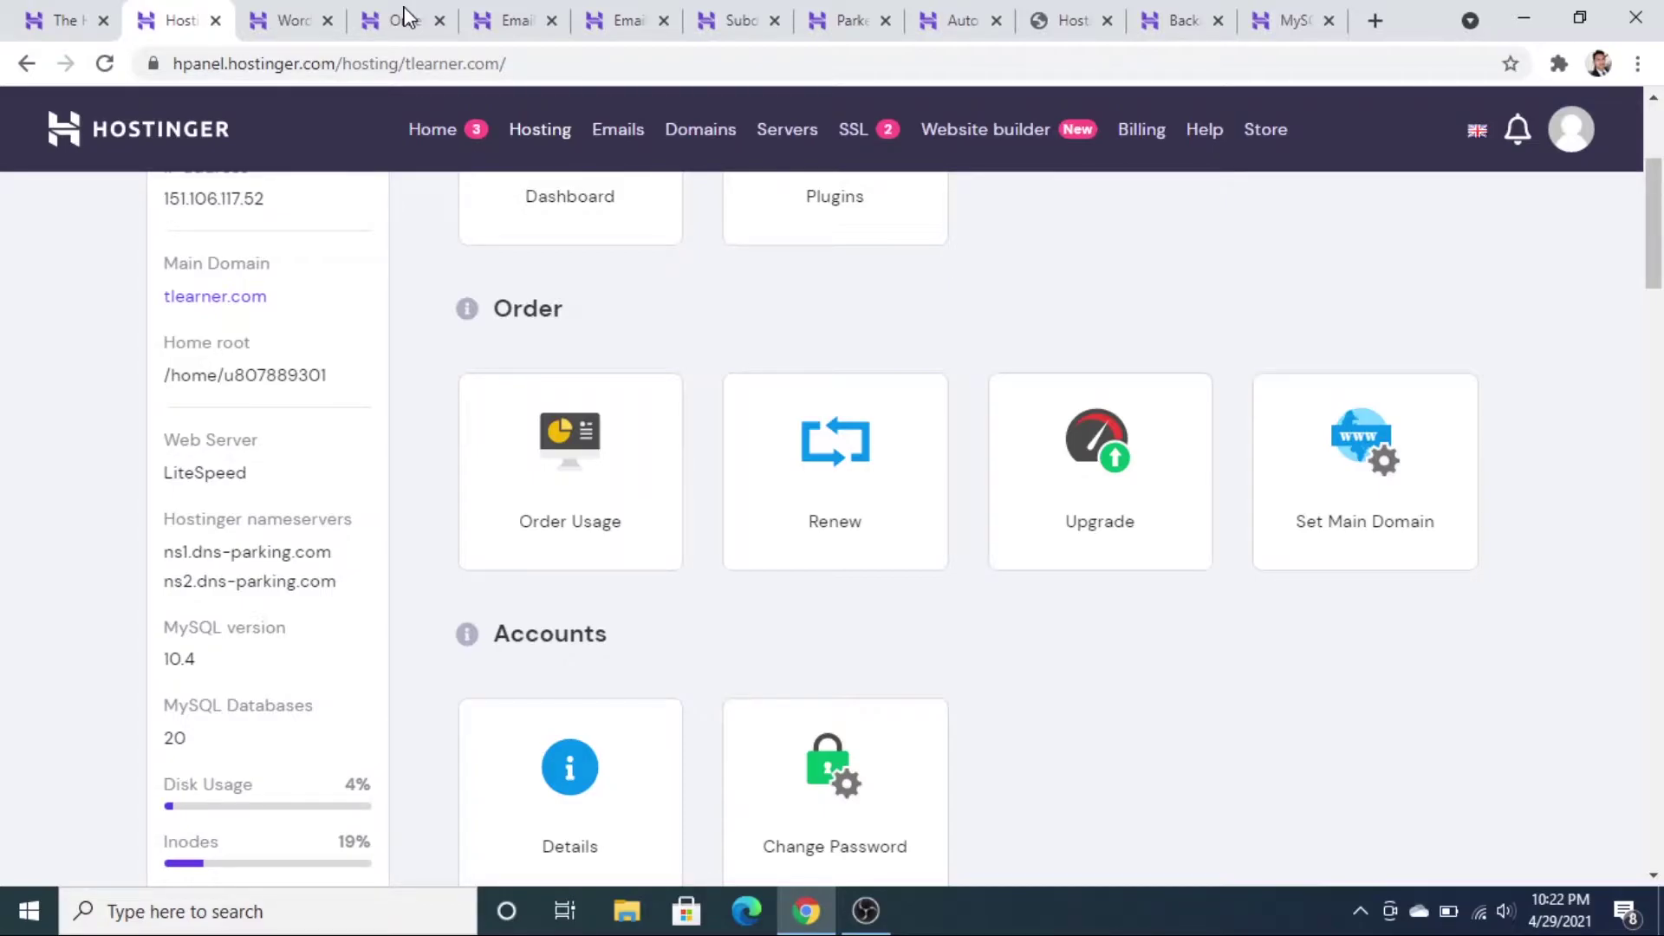
- Scroll through the Order Usage charts, then bring up the tlearner.com WordPress dashboard
{"action": "left_click", "coordinate": [404, 12]}
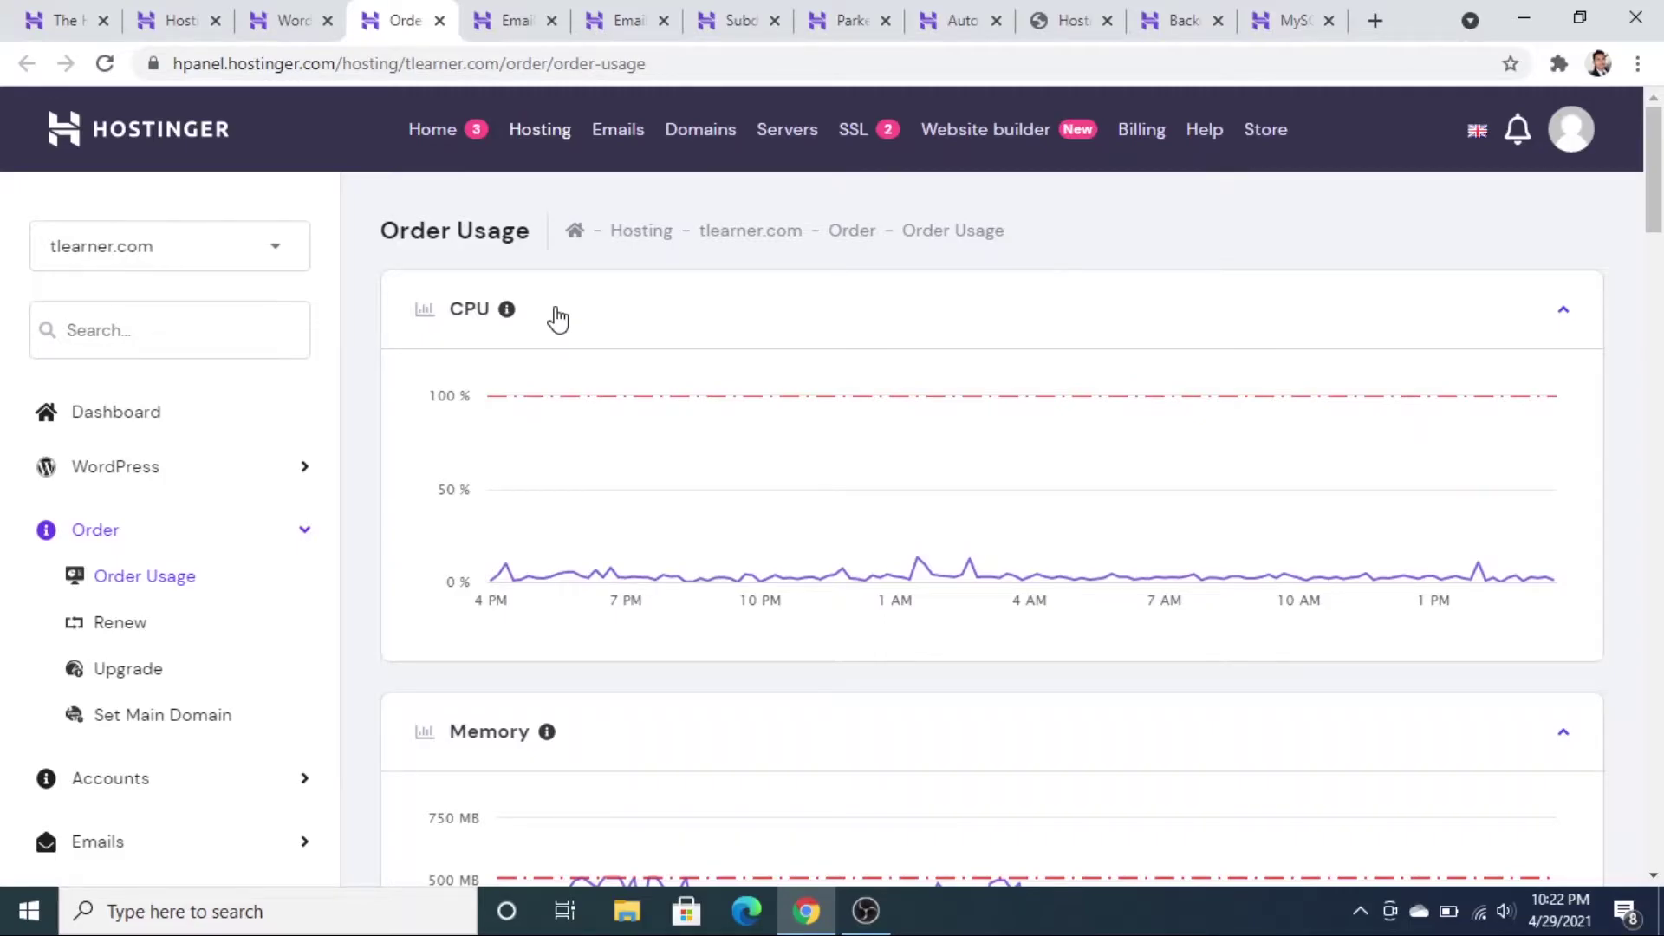
{"action": "scroll", "coordinate": [624, 355], "scroll_direction": "down", "scroll_amount": 4}
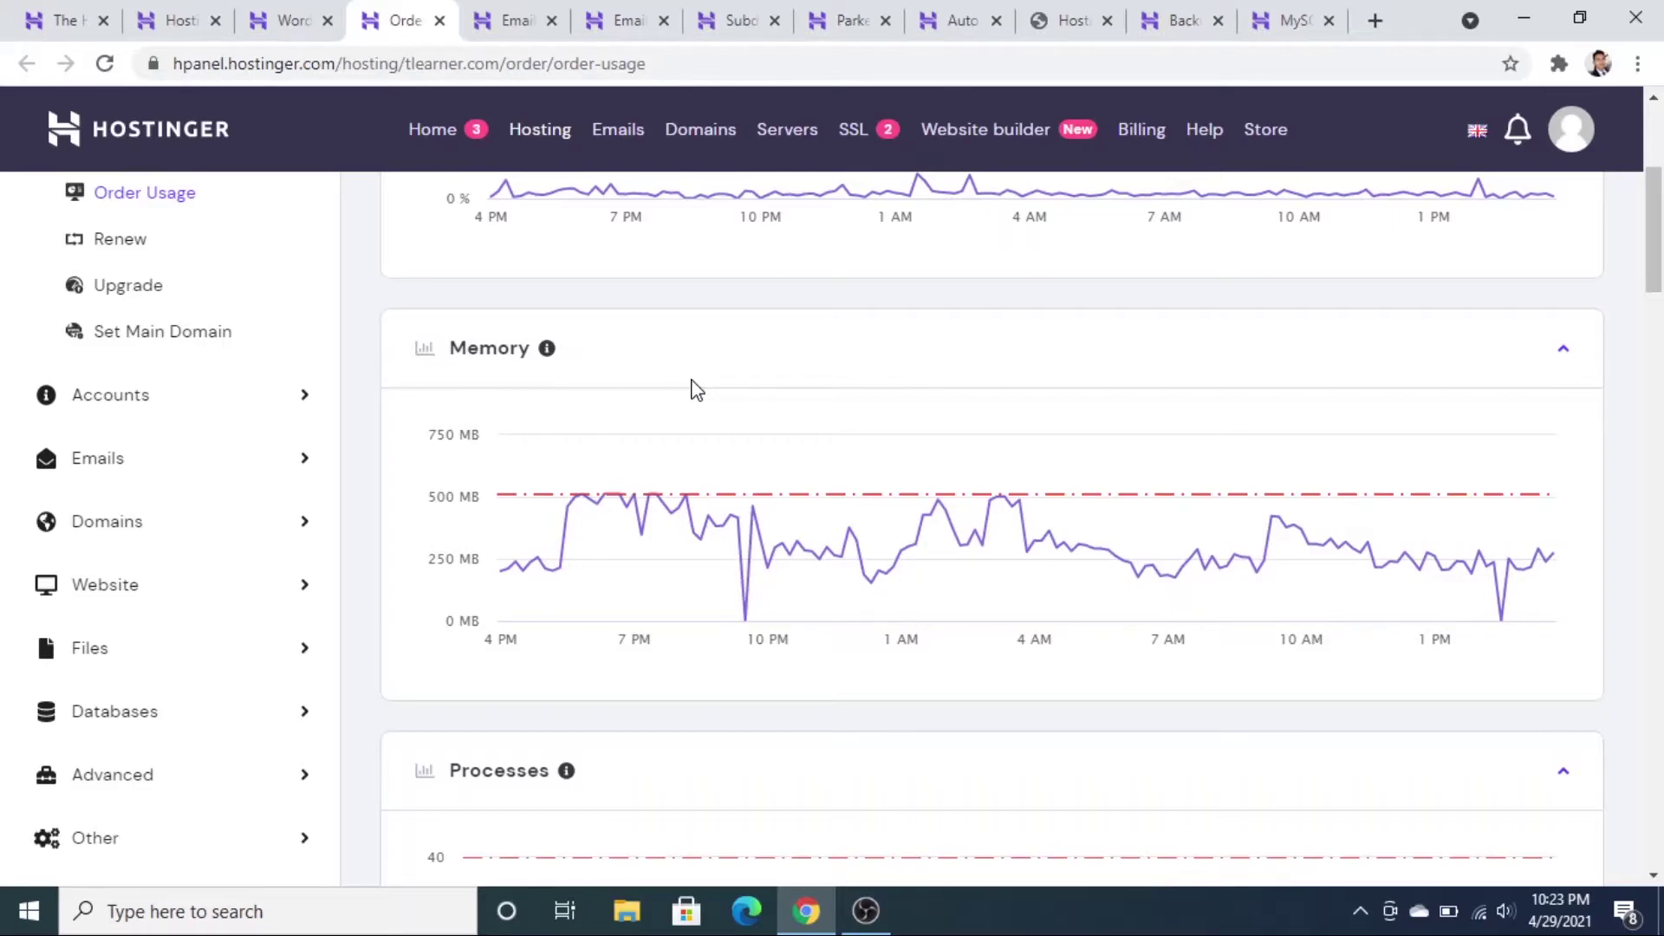
{"action": "scroll", "coordinate": [659, 477], "scroll_direction": "down", "scroll_amount": 8}
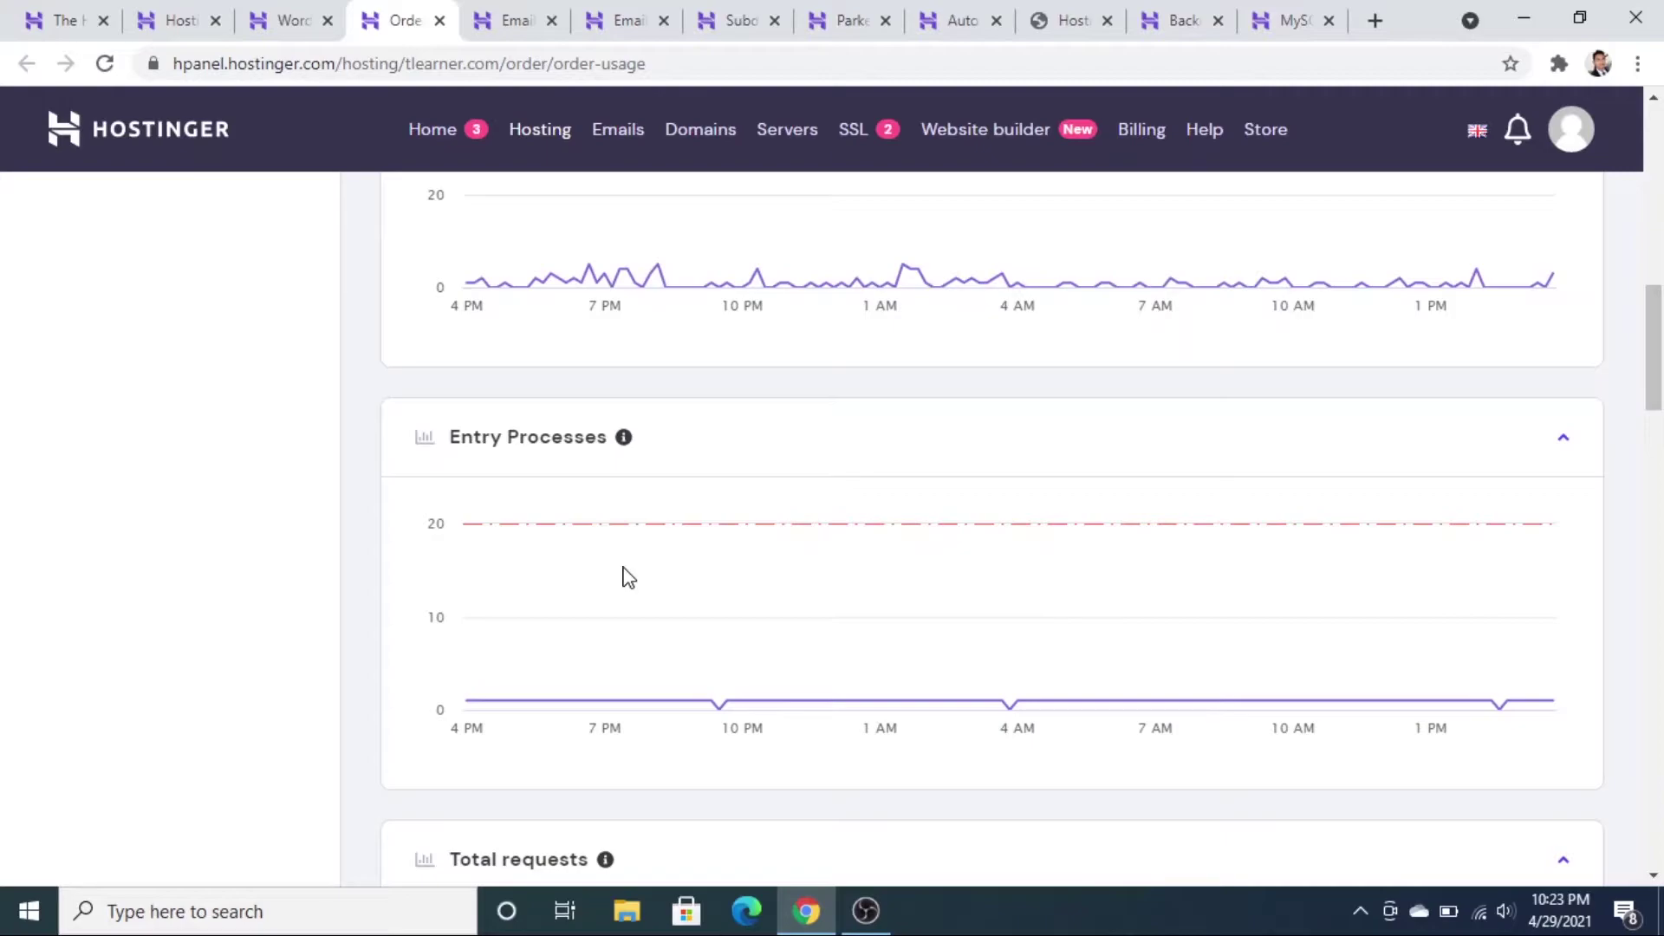
{"action": "scroll", "coordinate": [629, 578], "scroll_direction": "down", "scroll_amount": 8}
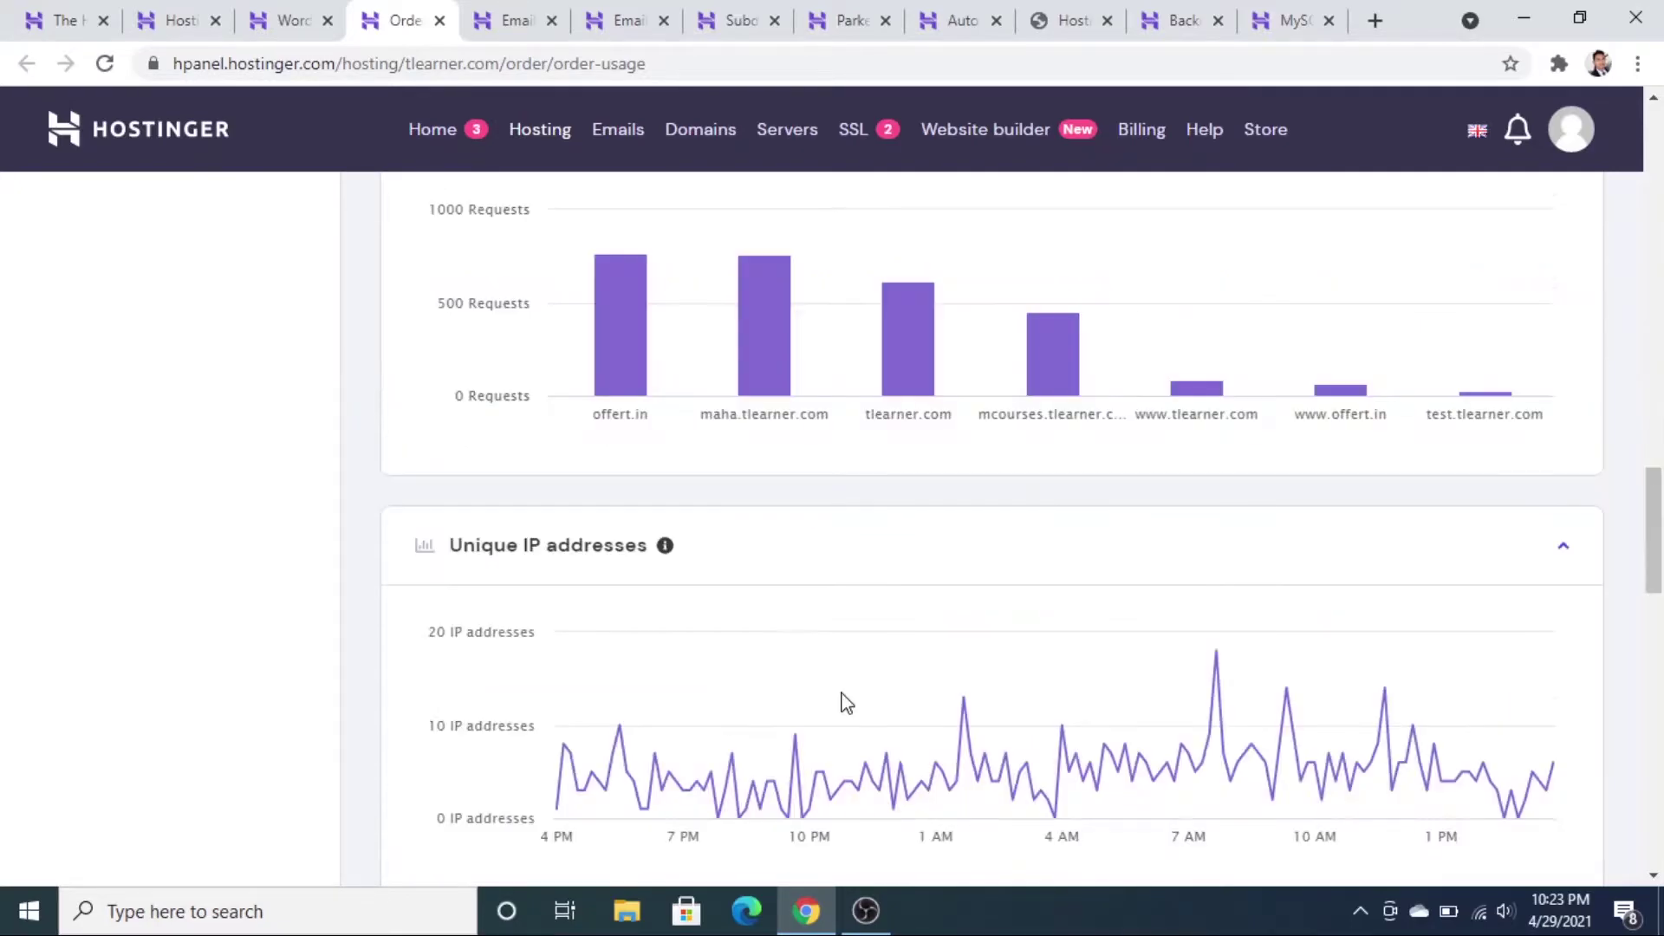
{"action": "scroll", "coordinate": [884, 633], "scroll_direction": "down", "scroll_amount": 1}
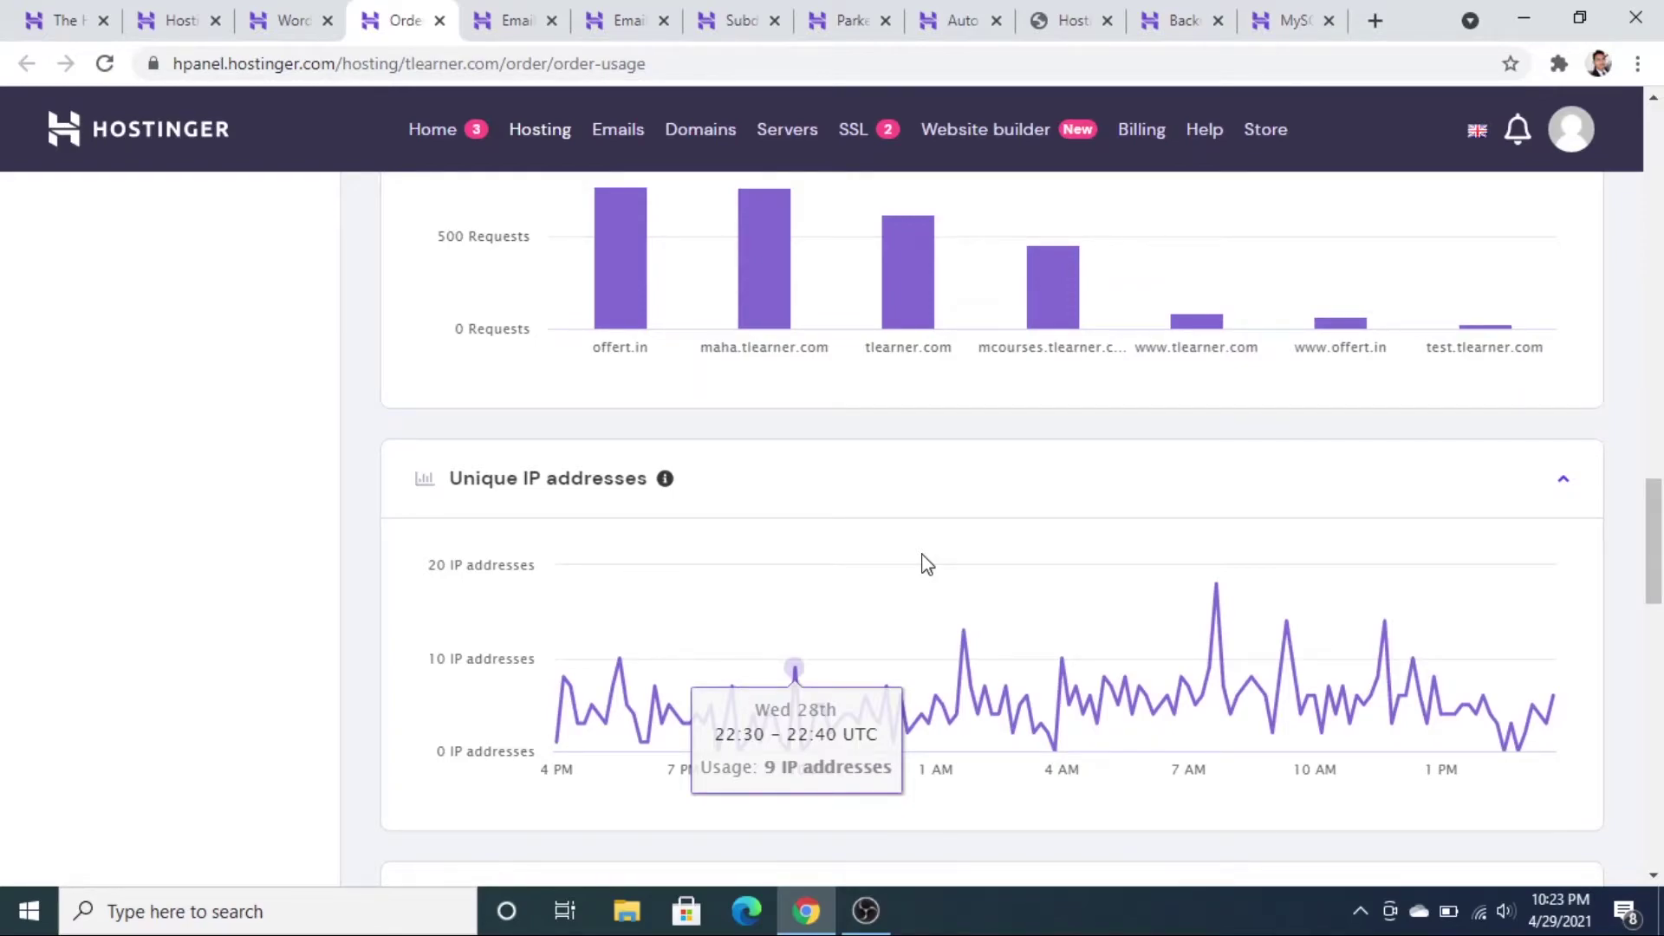
{"action": "scroll", "coordinate": [927, 564], "scroll_direction": "down", "scroll_amount": 10}
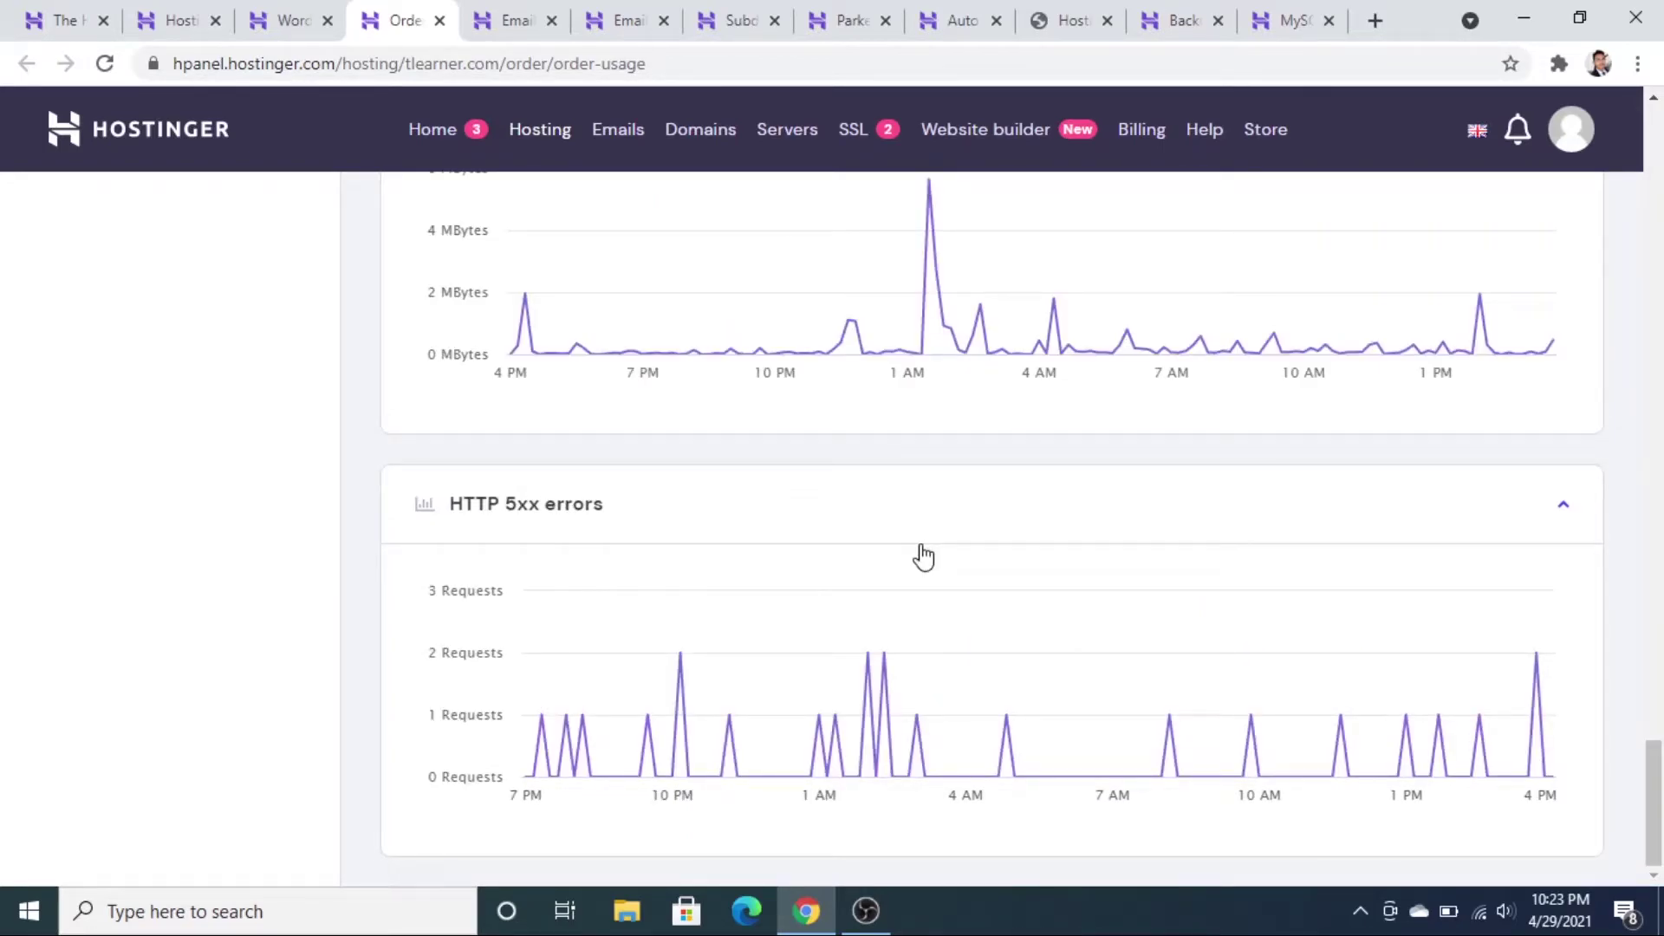
{"action": "left_click", "coordinate": [258, 20]}
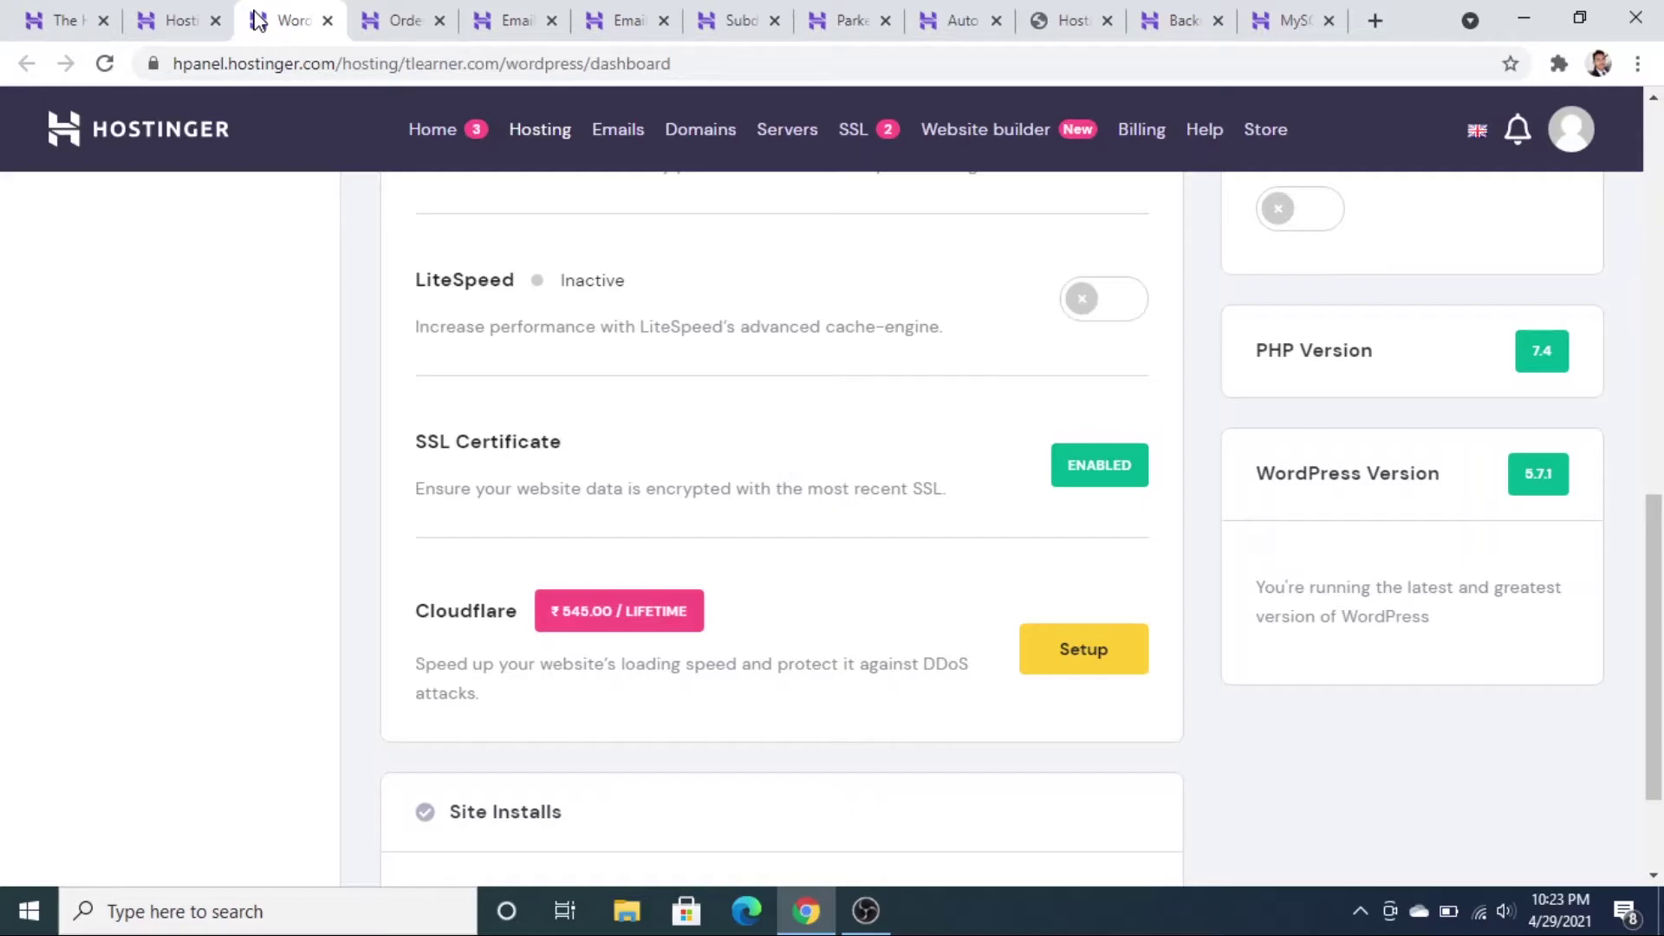
- Switch back to the Hosting tab with the tlearner.com account overview
{"action": "left_click", "coordinate": [178, 20]}
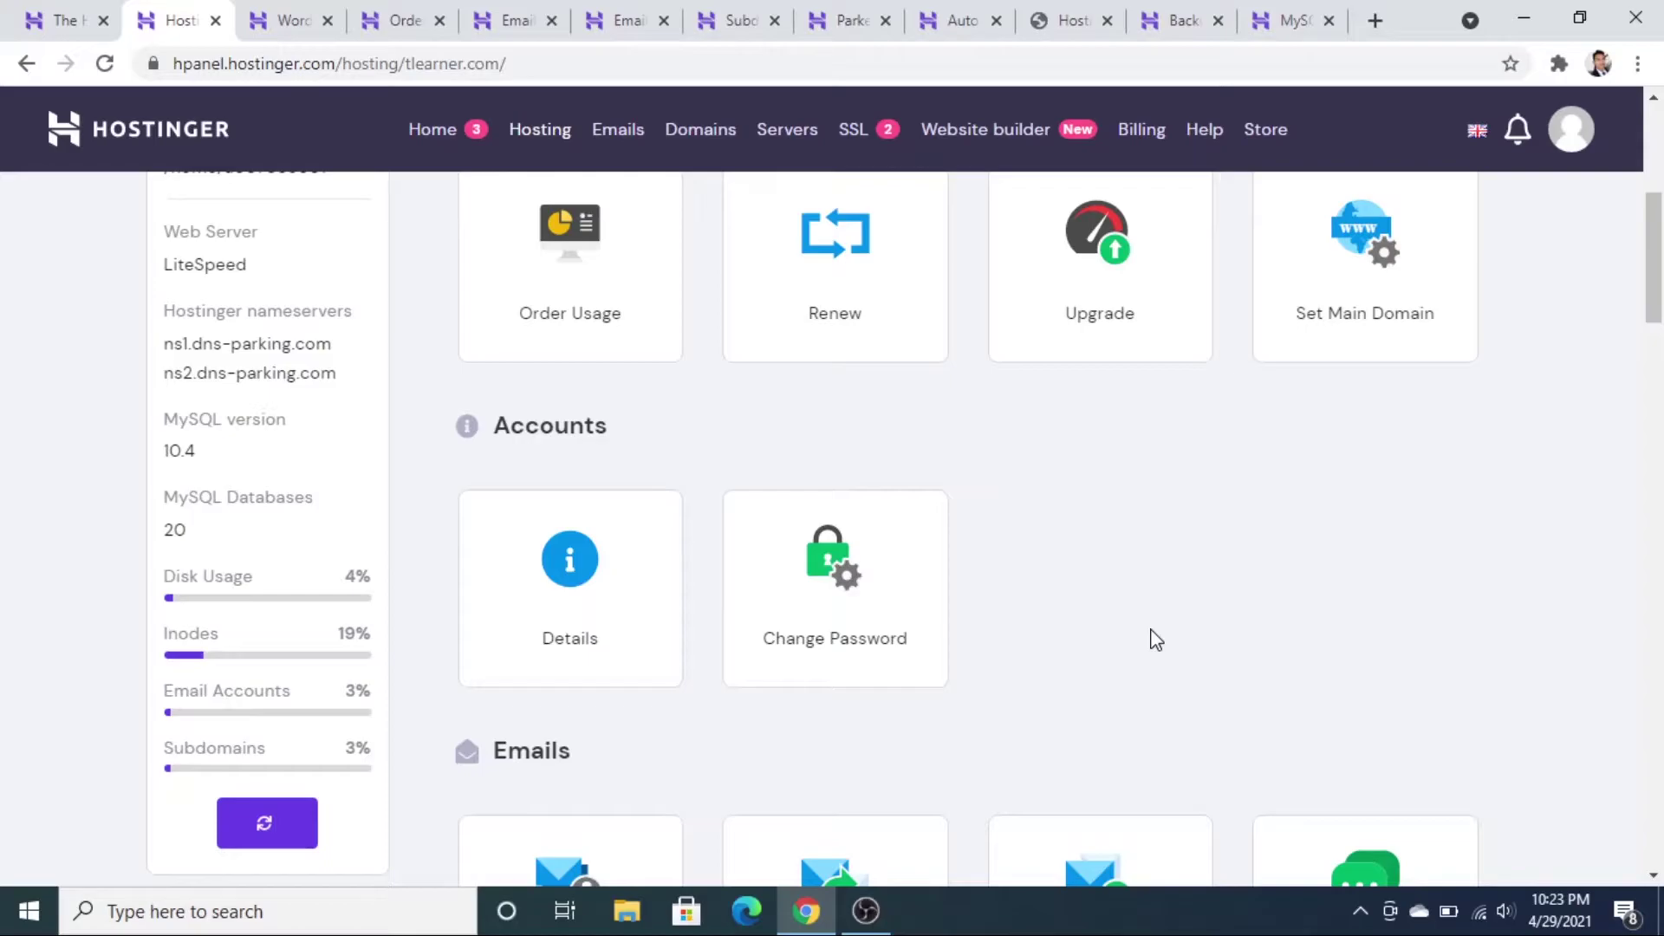
- Fill the new email account form with name test on maha.tlearner.com and a generated password
{"action": "left_click", "coordinate": [517, 21]}
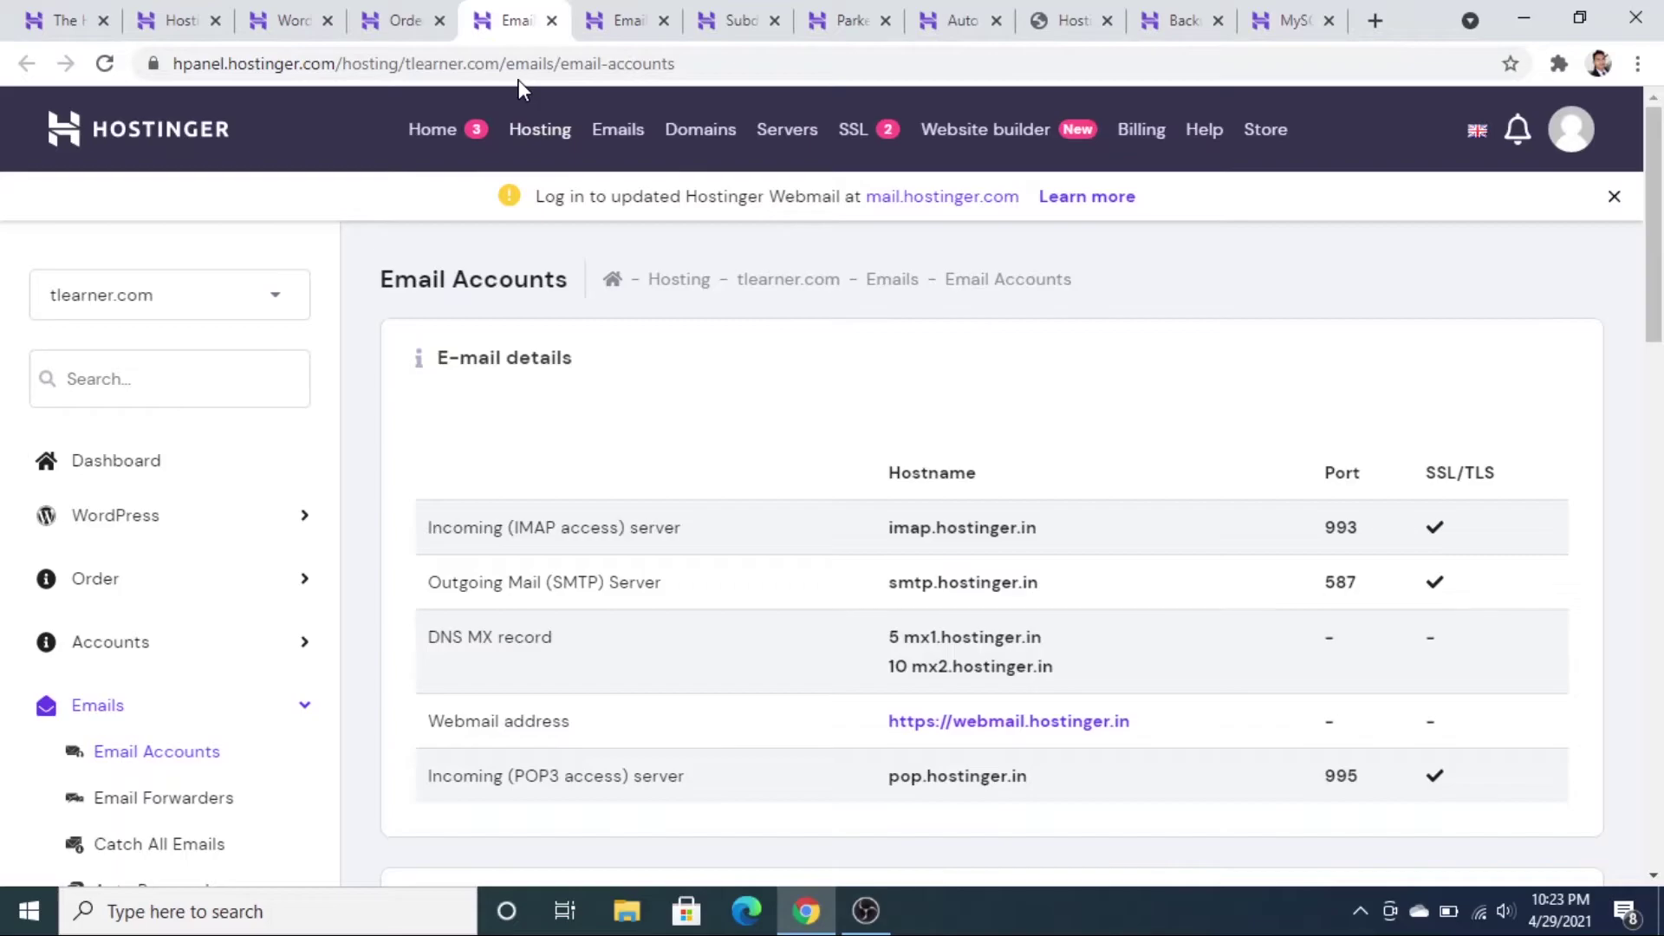
{"action": "scroll", "coordinate": [691, 483], "scroll_direction": "down", "scroll_amount": 3}
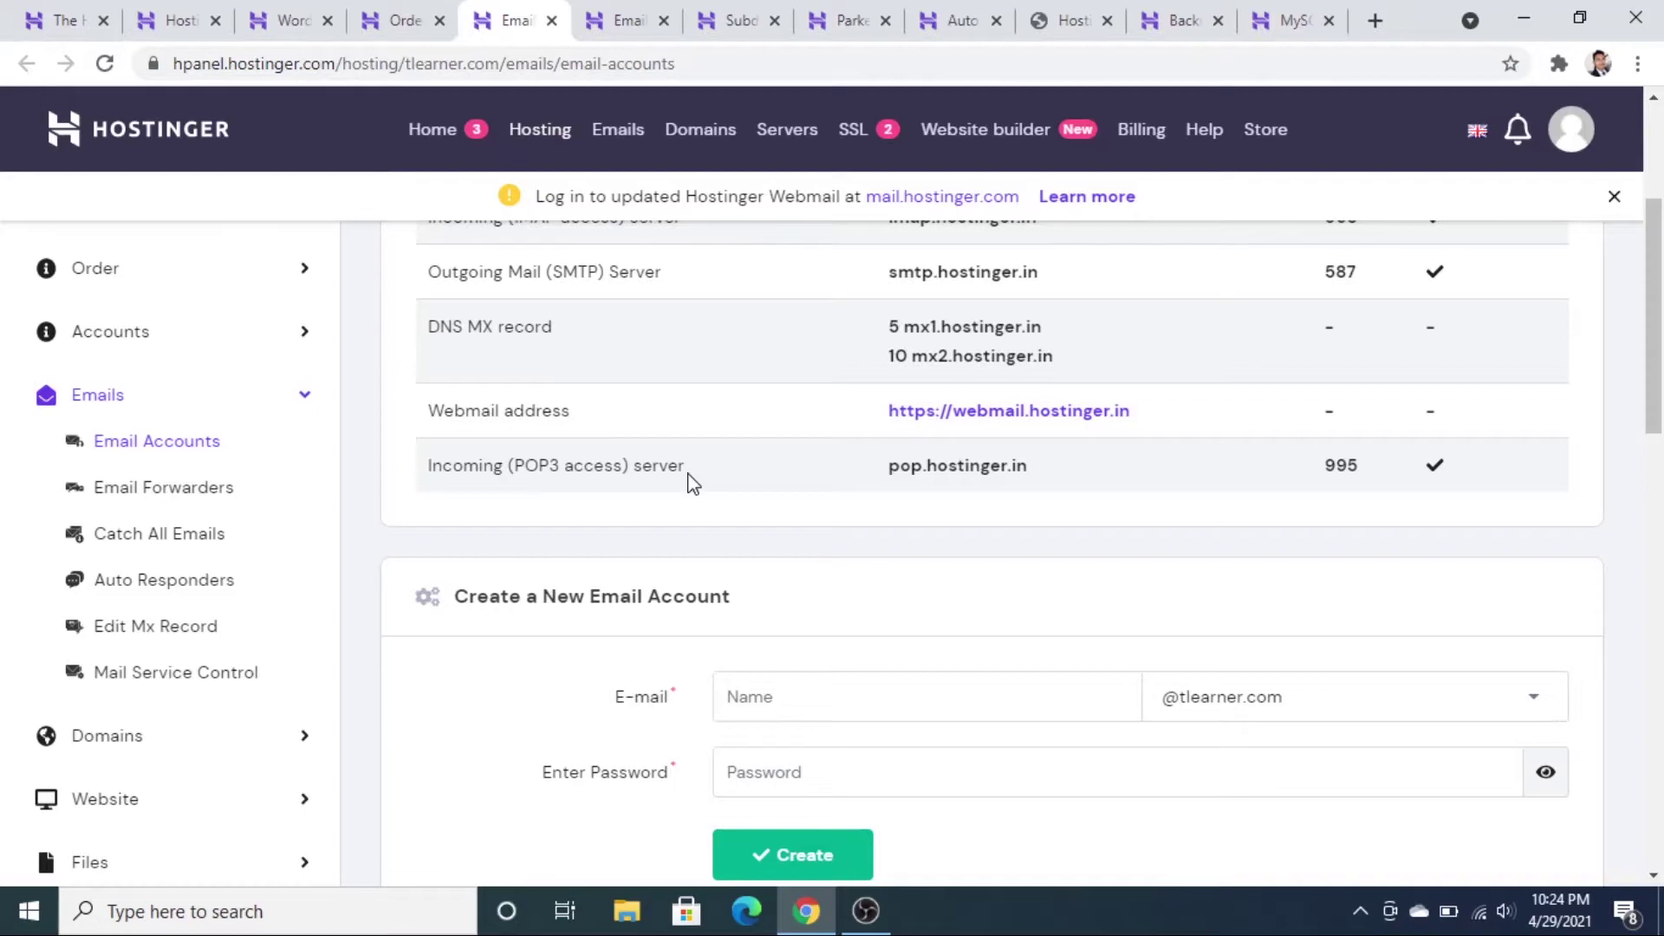
{"action": "scroll", "coordinate": [693, 484], "scroll_direction": "down", "scroll_amount": 3}
{"action": "left_click", "coordinate": [1278, 378]}
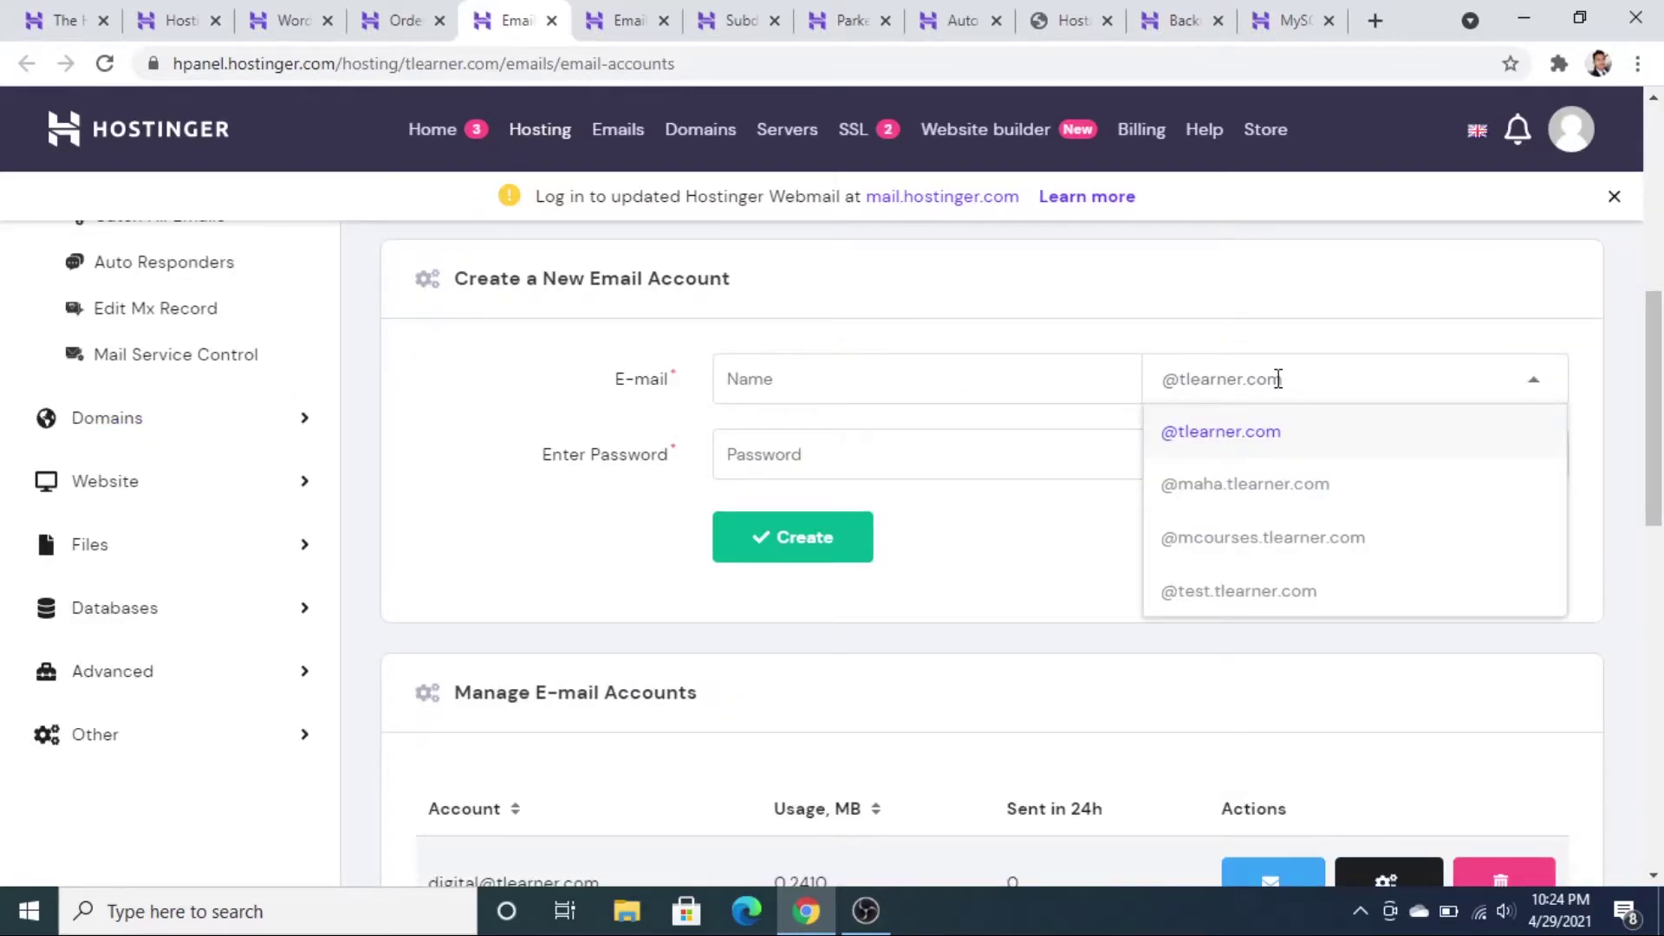
{"action": "scroll", "coordinate": [531, 441], "scroll_direction": "down", "scroll_amount": 4}
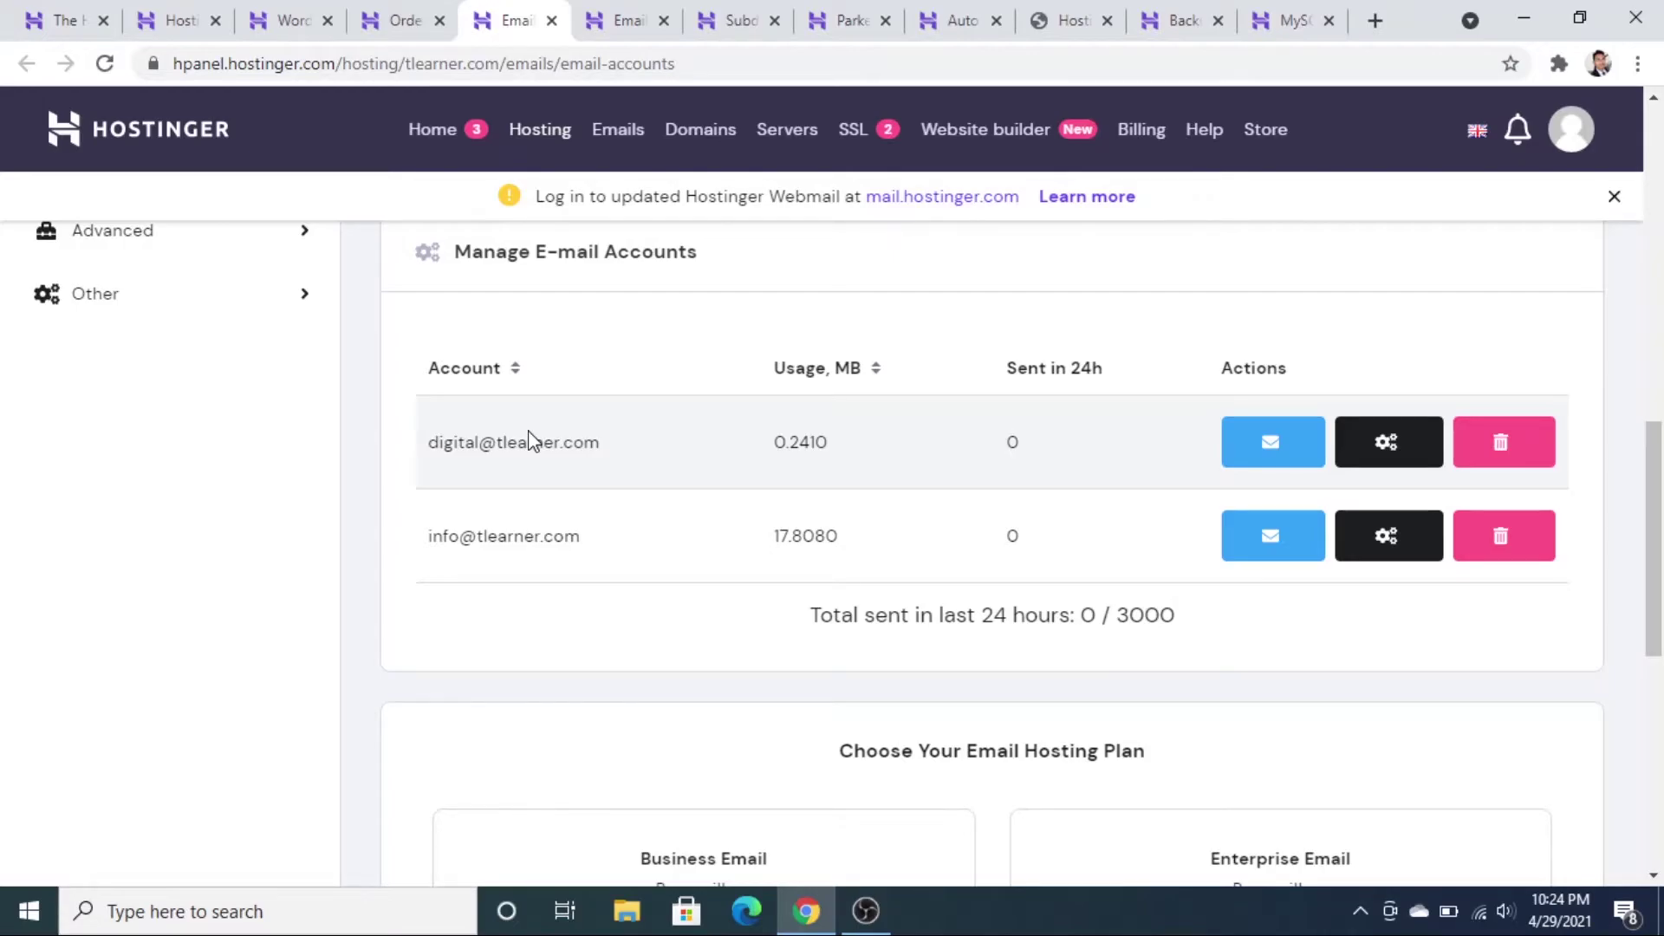
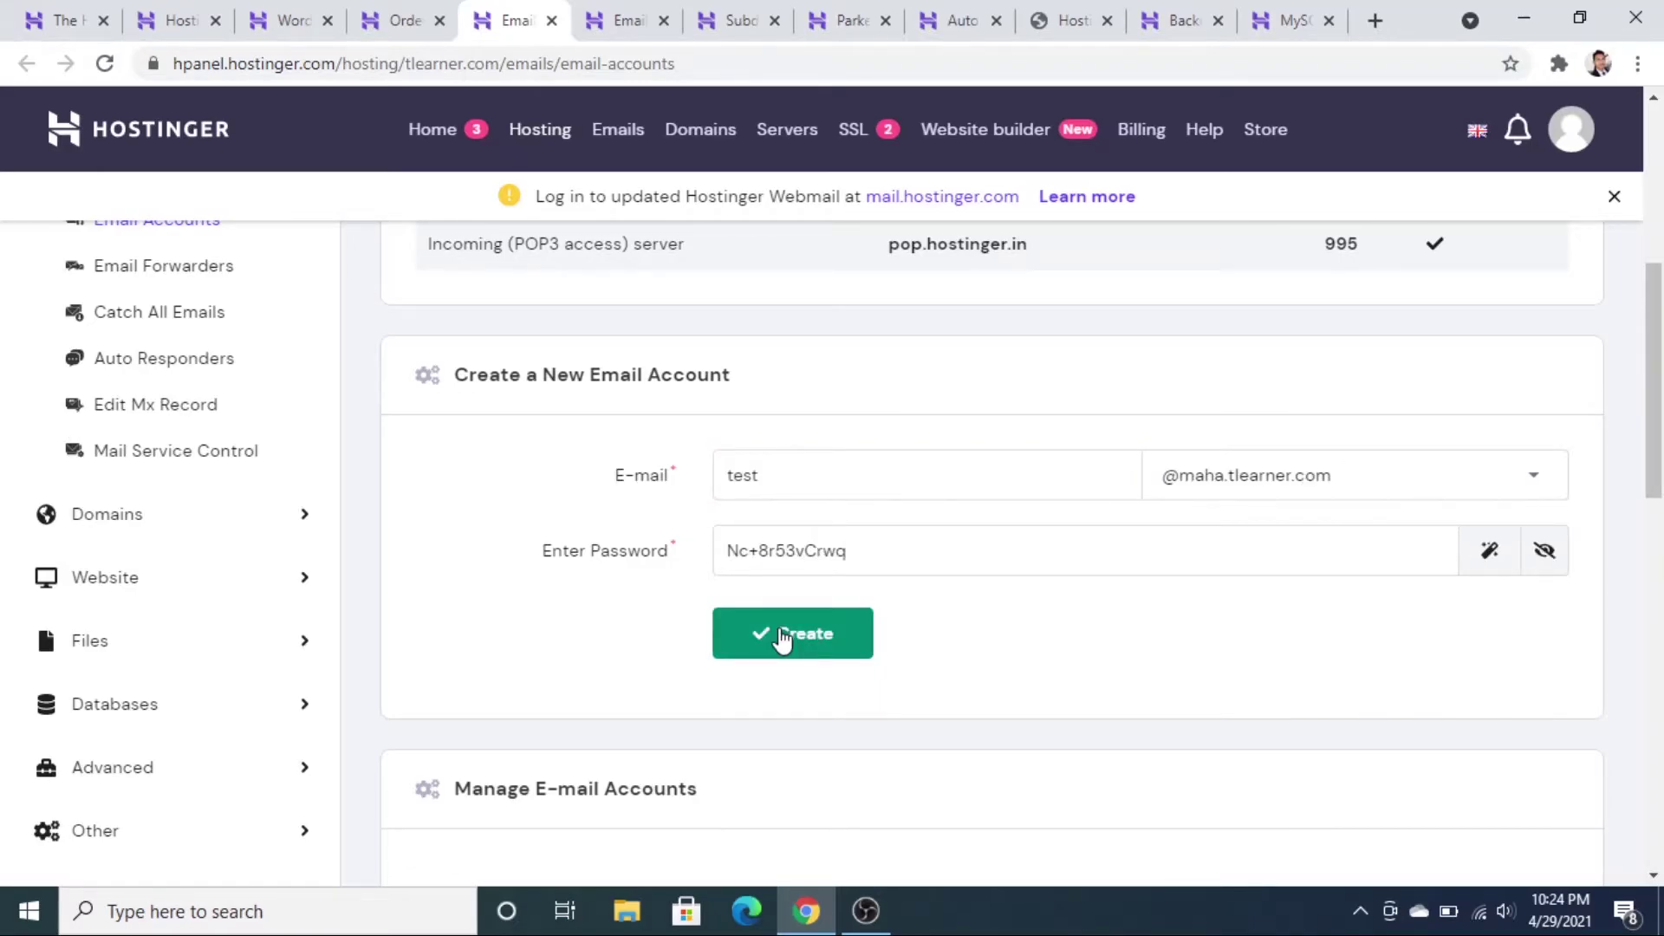
{"action": "scroll", "coordinate": [783, 639], "scroll_direction": "down", "scroll_amount": 3}
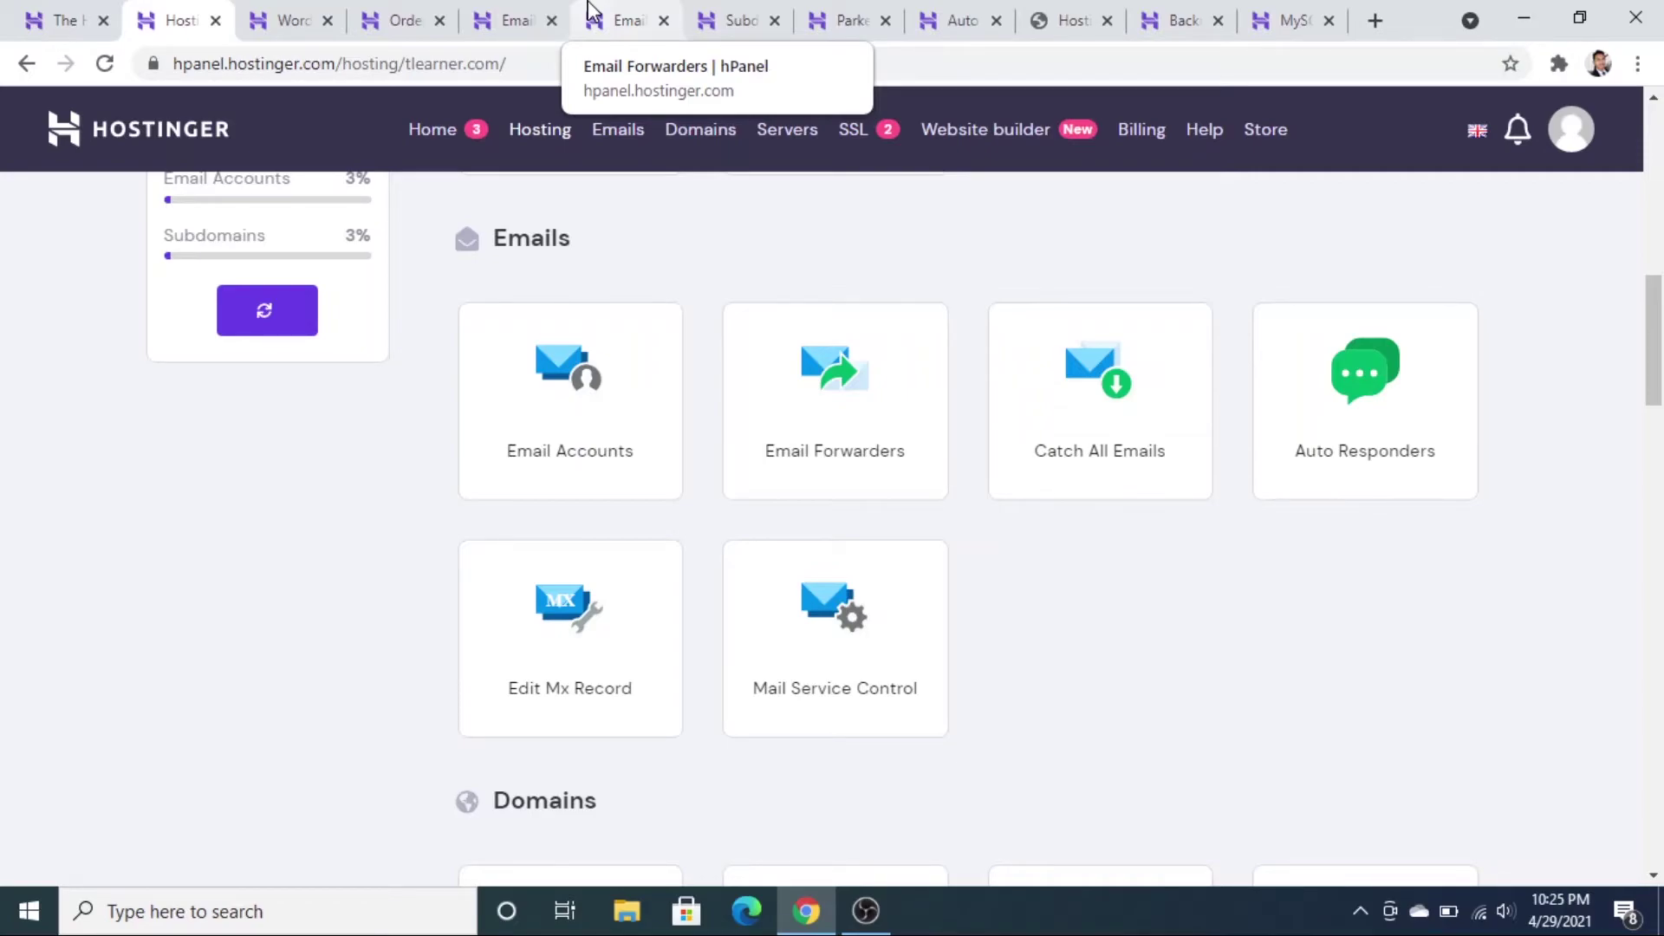
{"action": "left_click", "coordinate": [590, 12]}
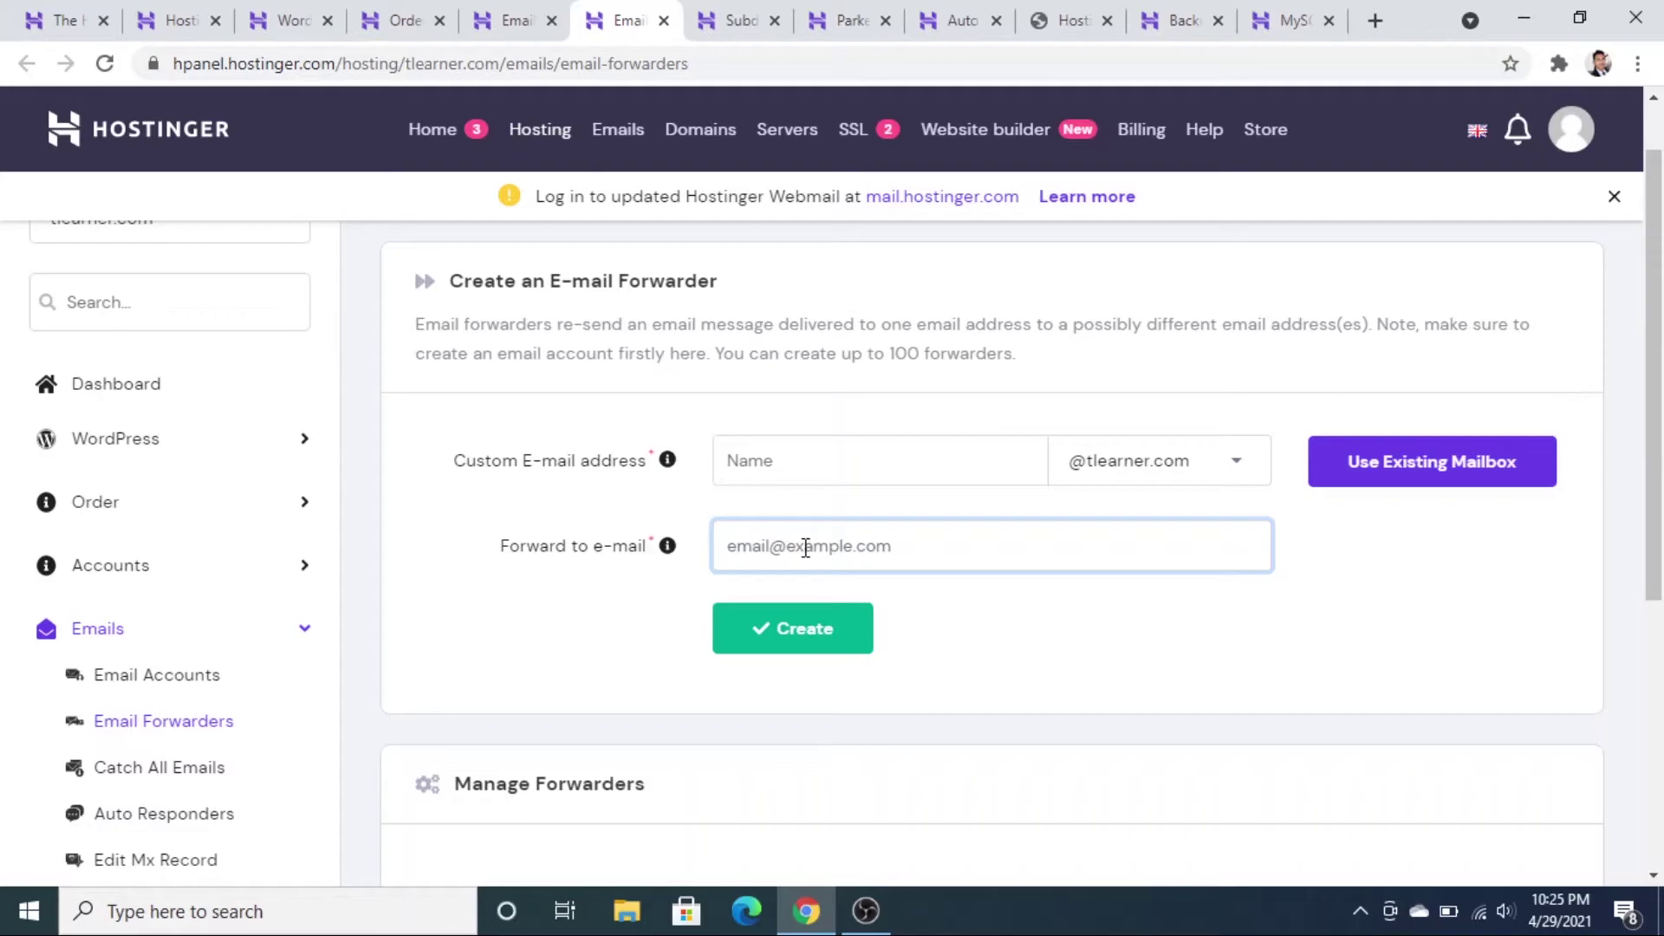
{"action": "scroll", "coordinate": [805, 548], "scroll_direction": "down", "scroll_amount": 2}
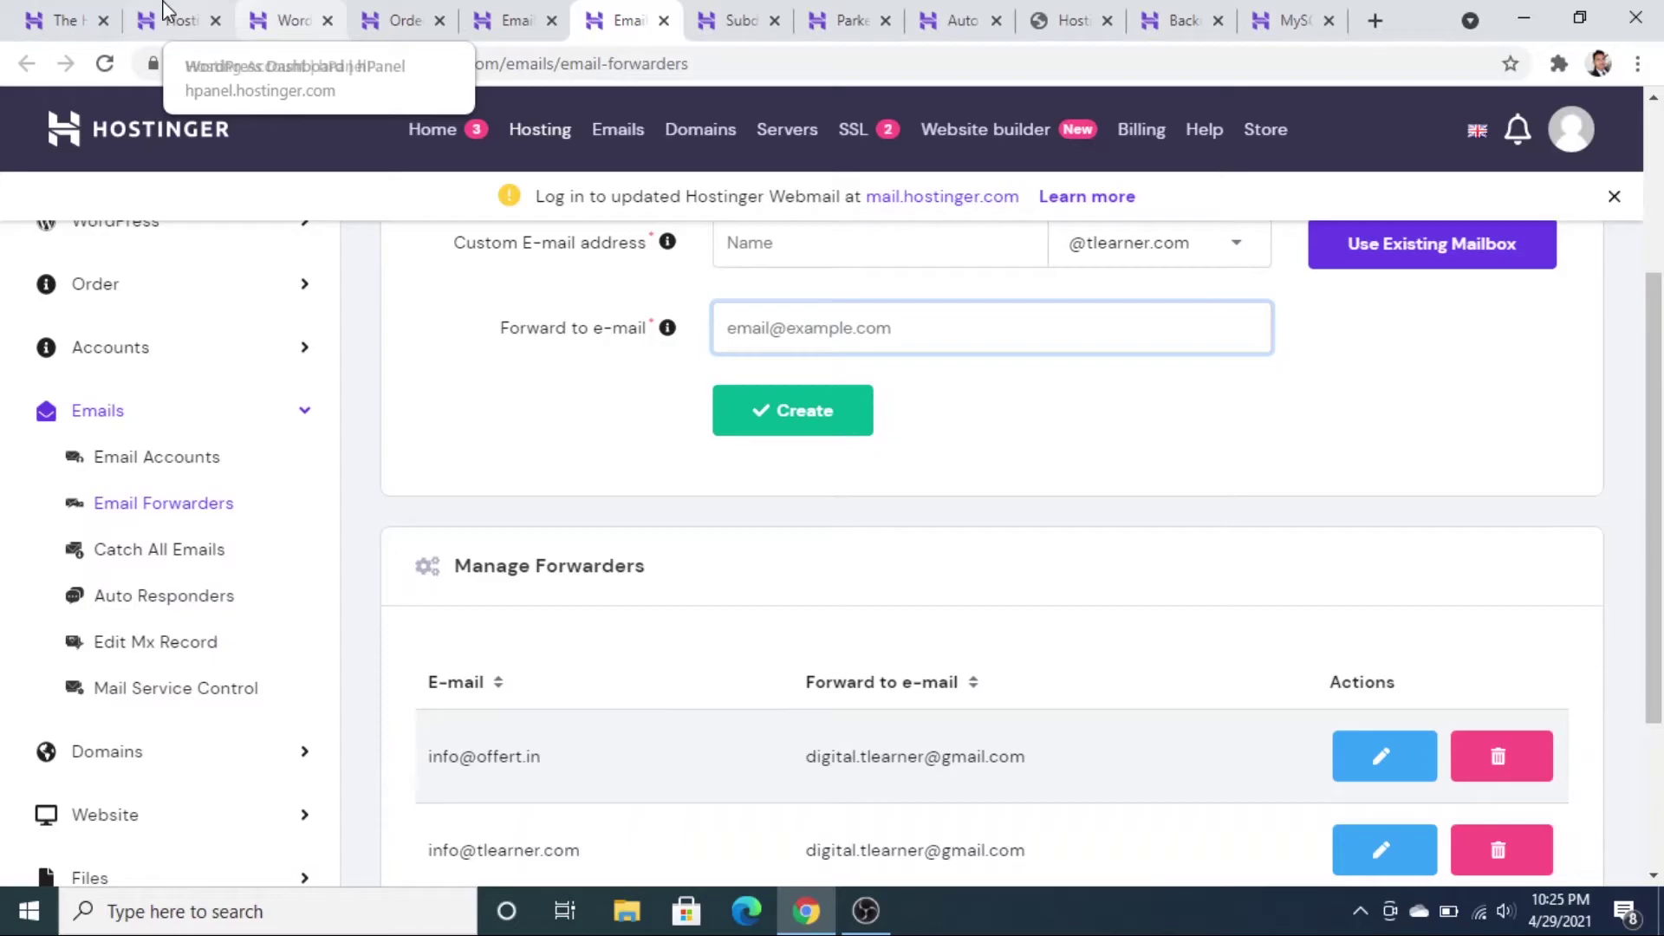
{"action": "left_click", "coordinate": [166, 19]}
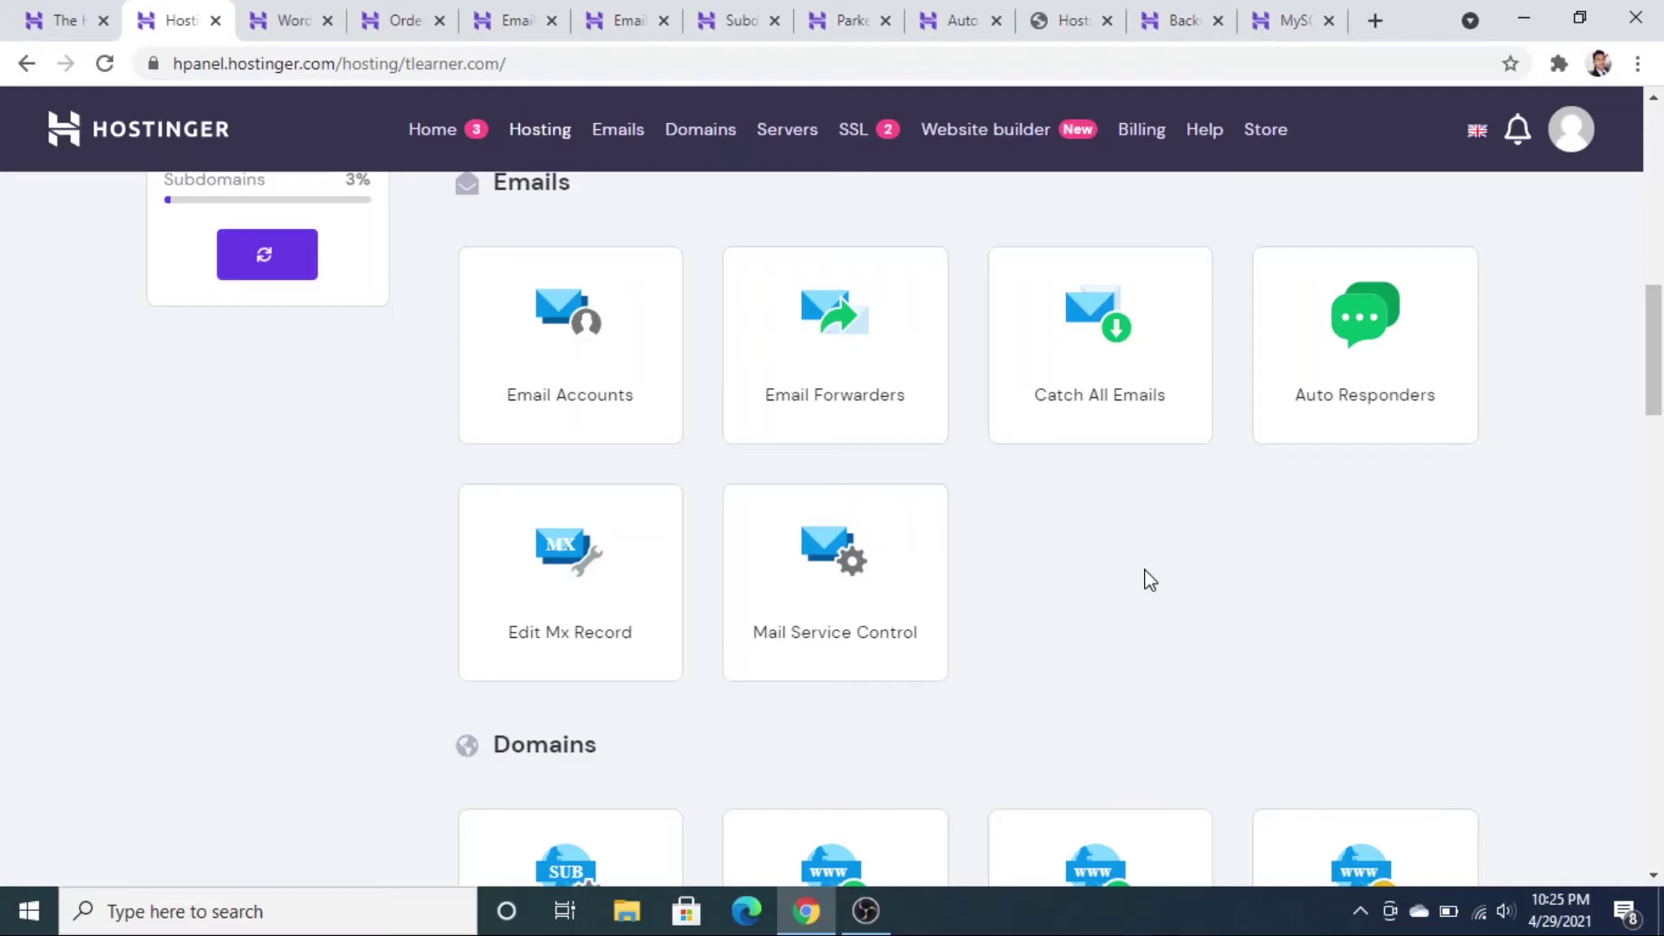
- Select test.tlearner.com in the Subdomains list, then move to the Parked Domains page
{"action": "key", "text": "ctrl+7"}
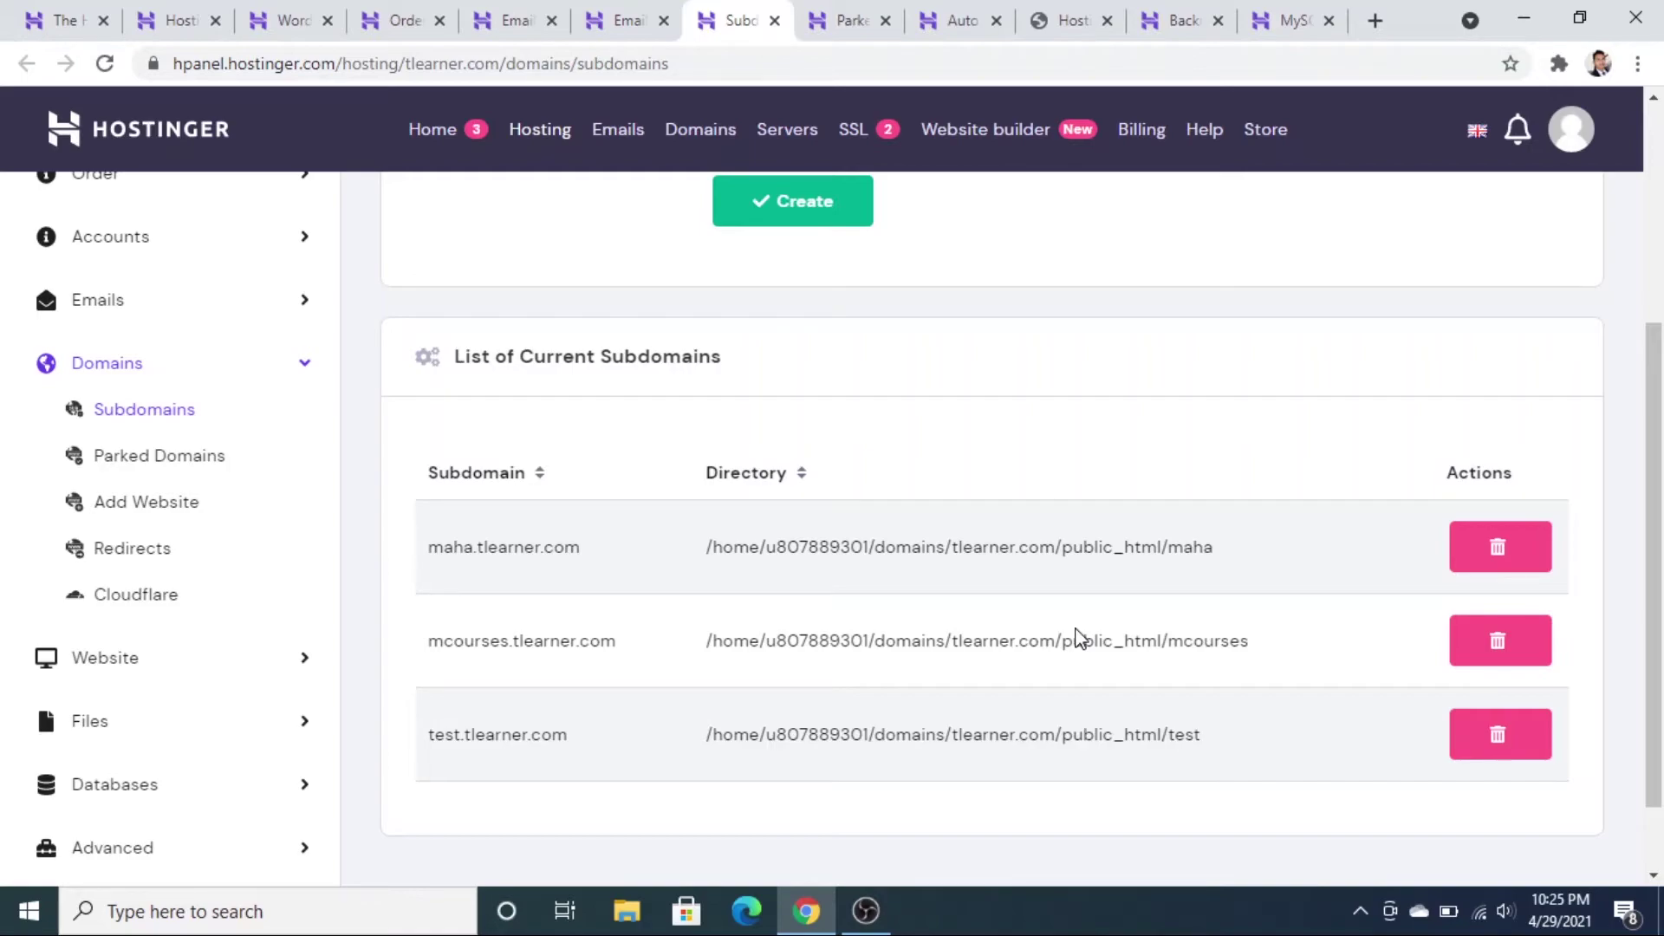
{"action": "double_click", "coordinate": [478, 735]}
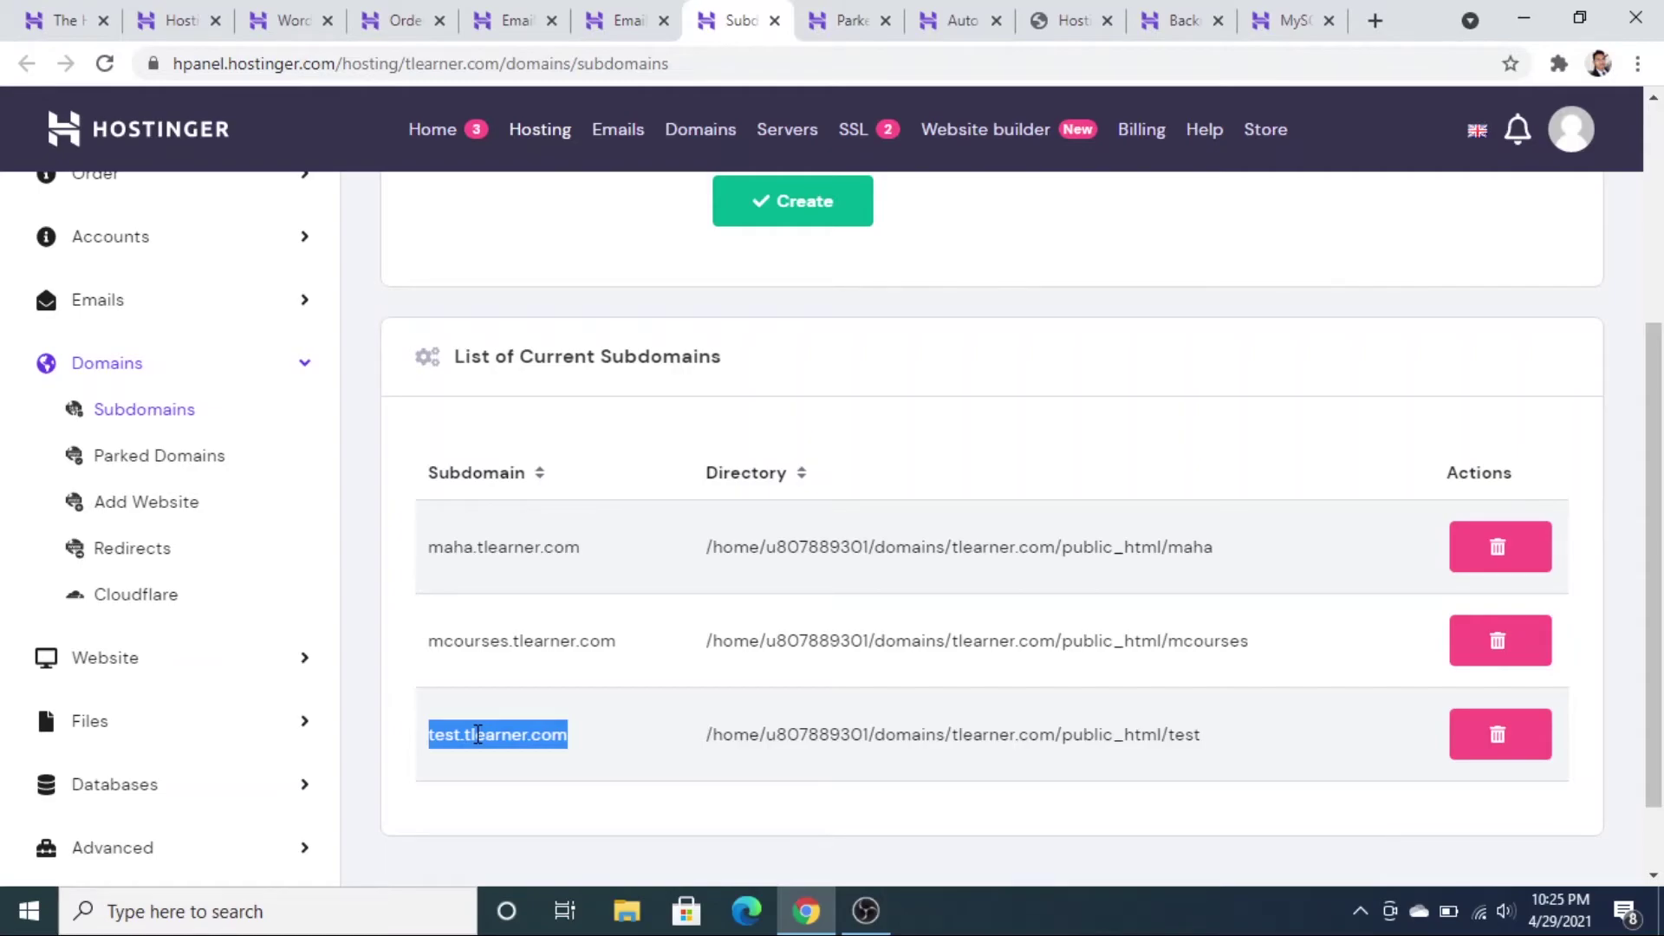
{"action": "key", "text": "ctrl+Tab"}
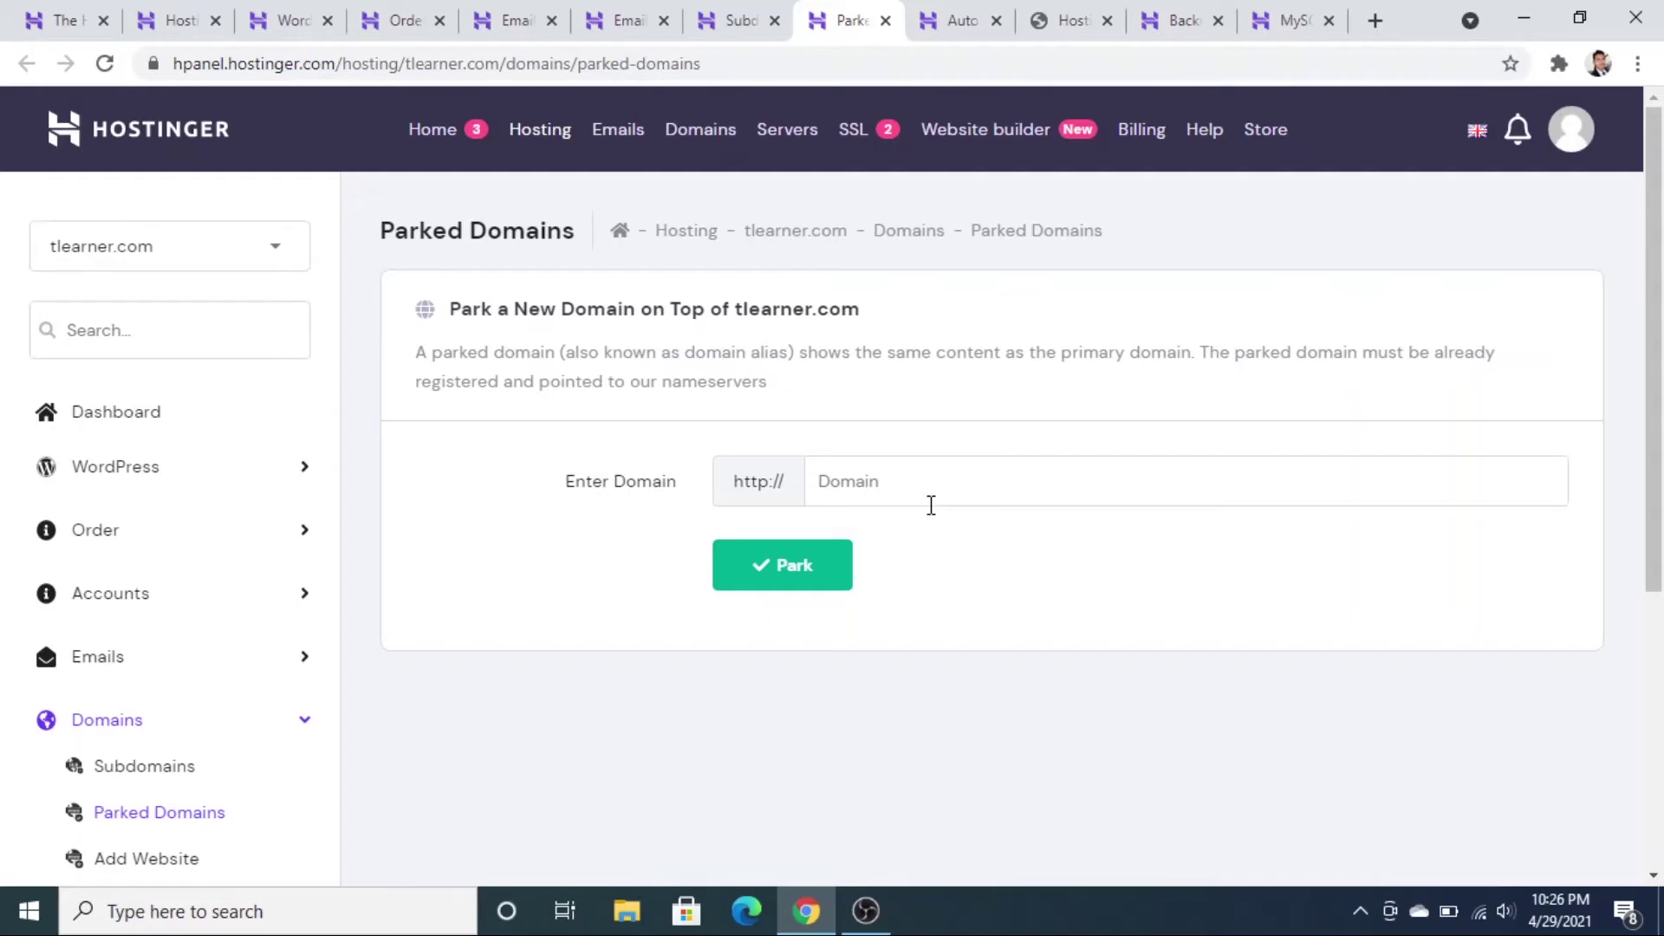
- Return to the hosting overview and scroll down to the Website section's Auto Installer
{"action": "key", "text": "ctrl+2"}
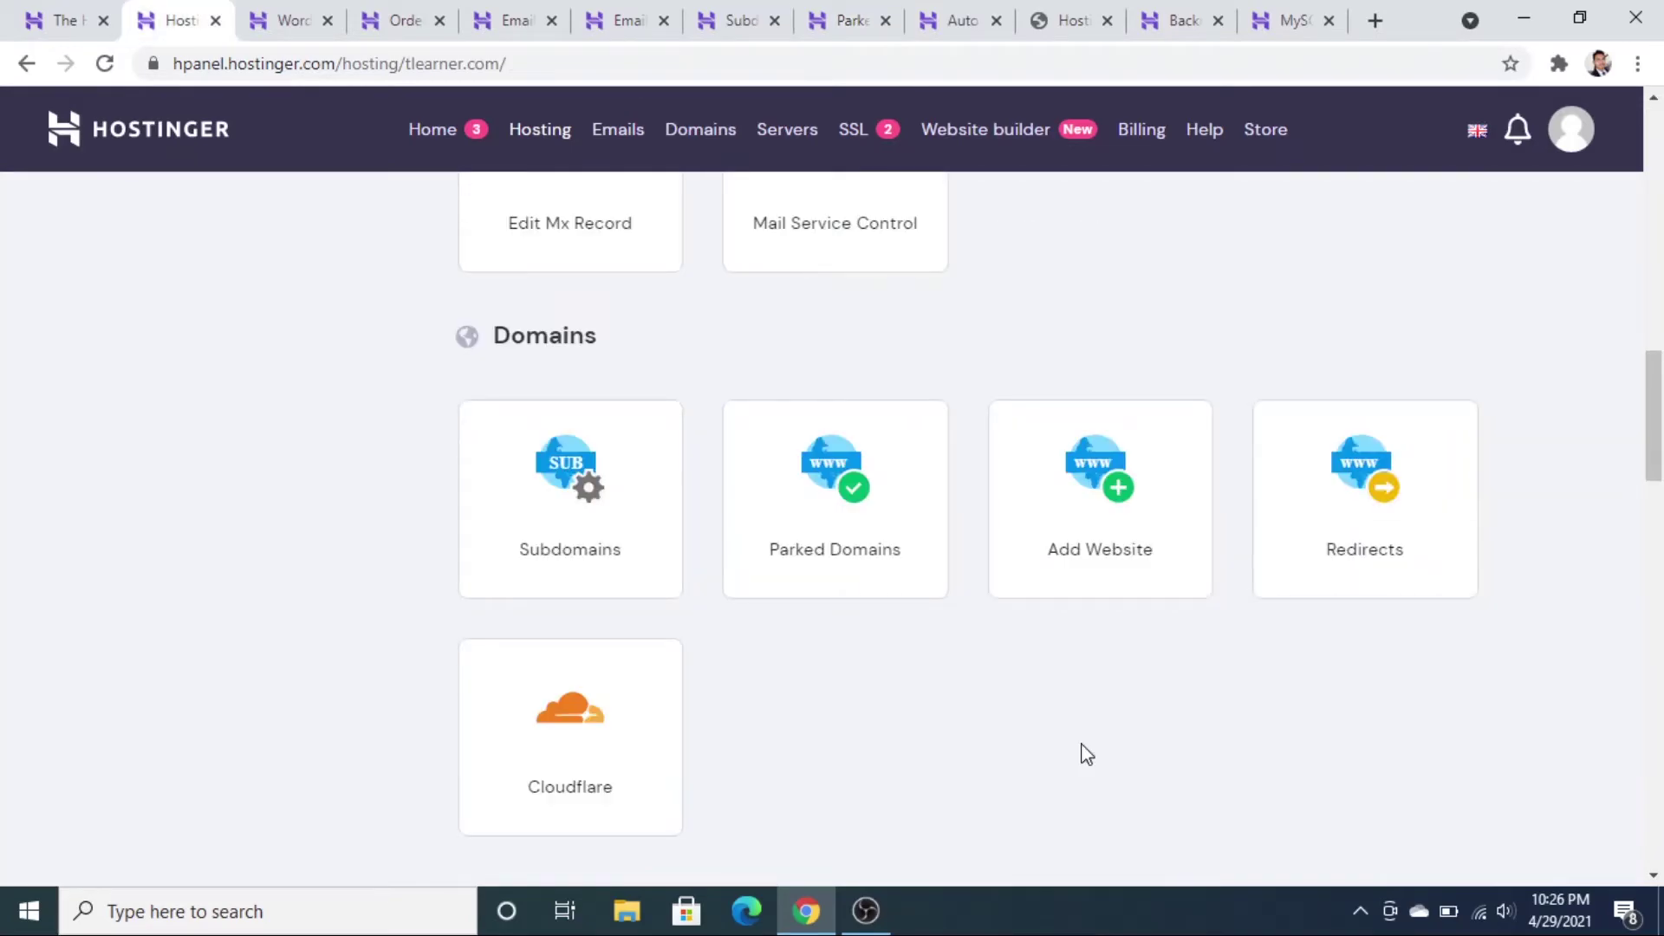
{"action": "scroll", "coordinate": [1087, 754], "scroll_direction": "down", "scroll_amount": 2}
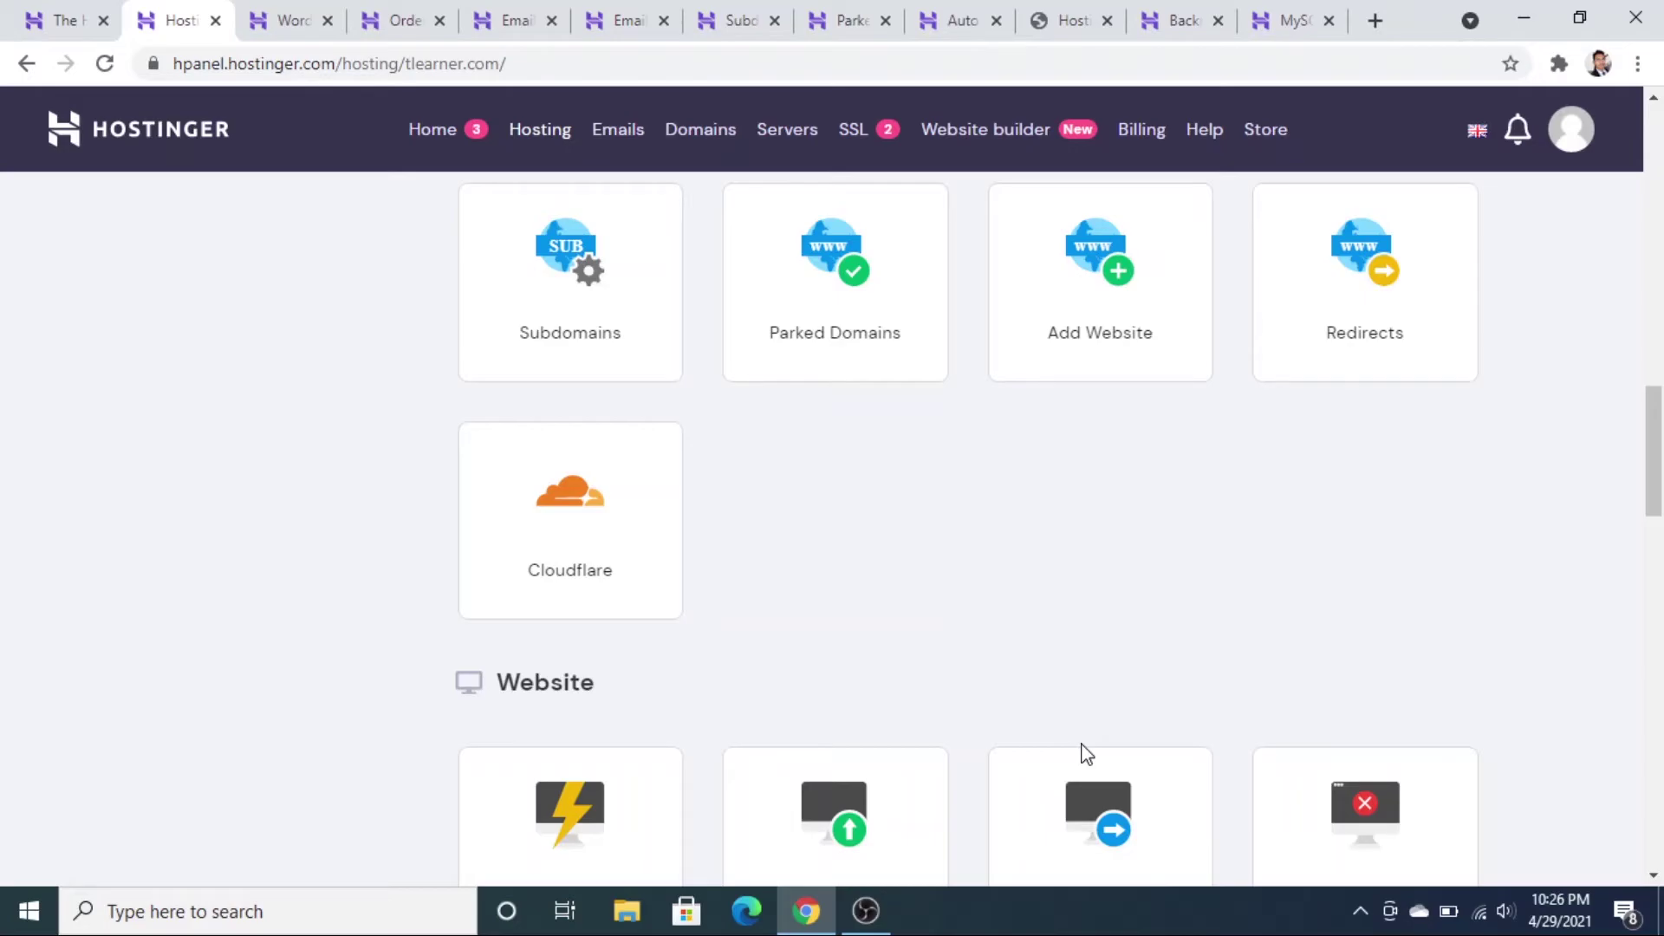
{"action": "scroll", "coordinate": [1086, 754], "scroll_direction": "down", "scroll_amount": 4}
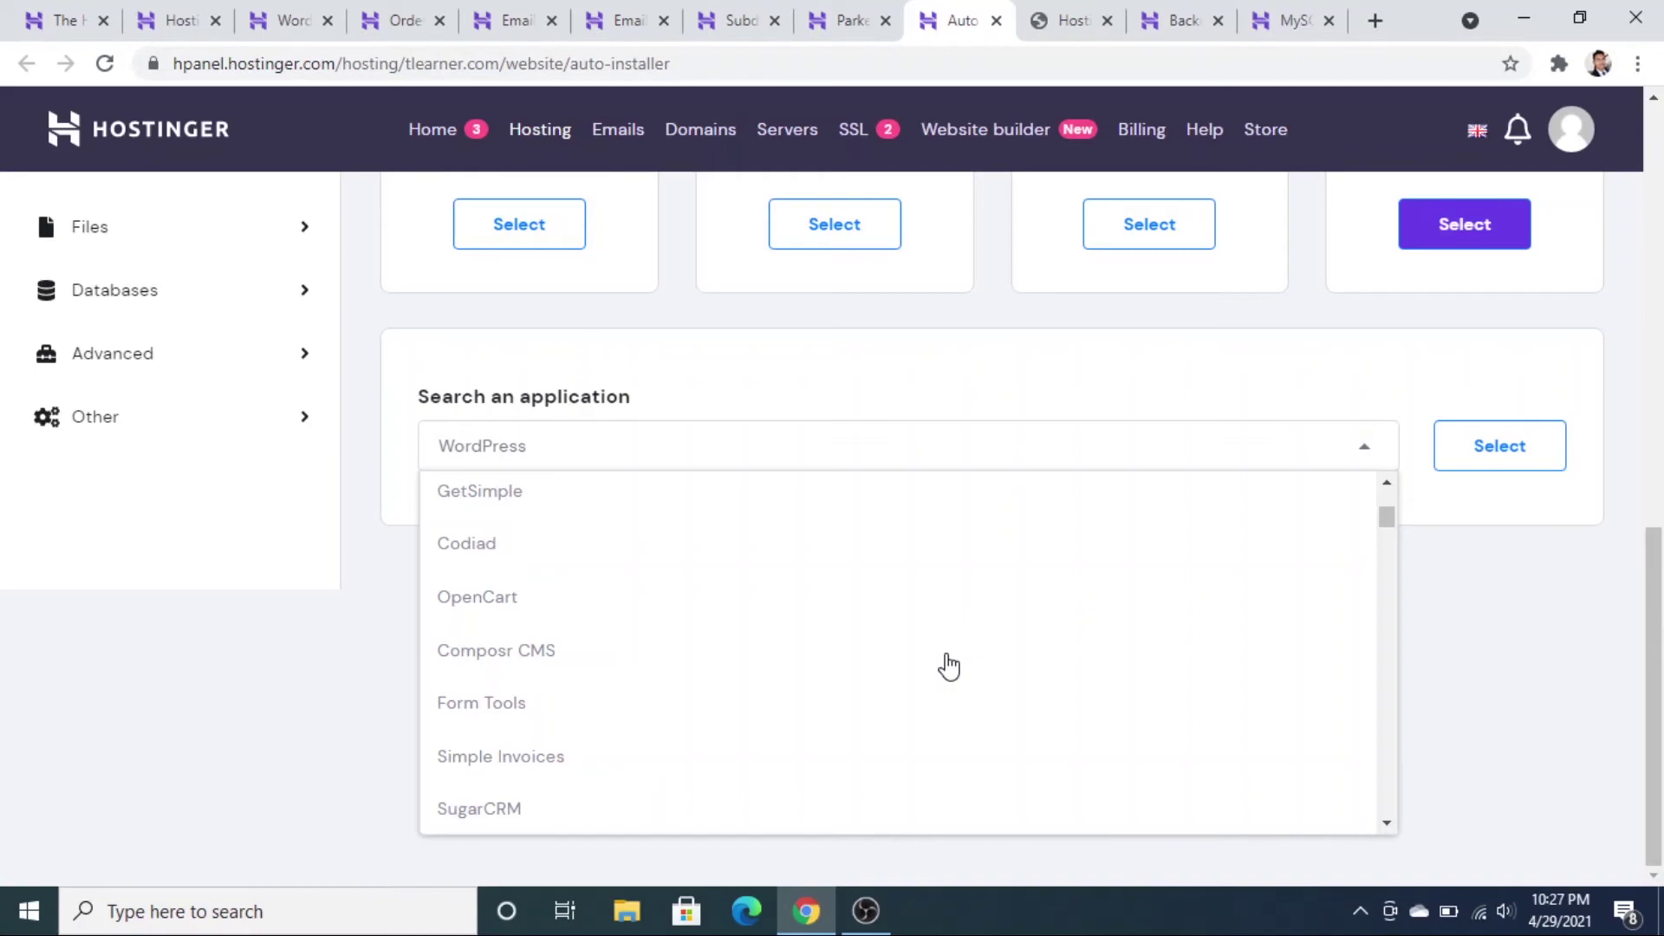
- Go back to the Hosting tab and scroll to Files and Databases tools like phpMyAdmin
{"action": "scroll", "coordinate": [535, 688], "scroll_direction": "down", "scroll_amount": 5}
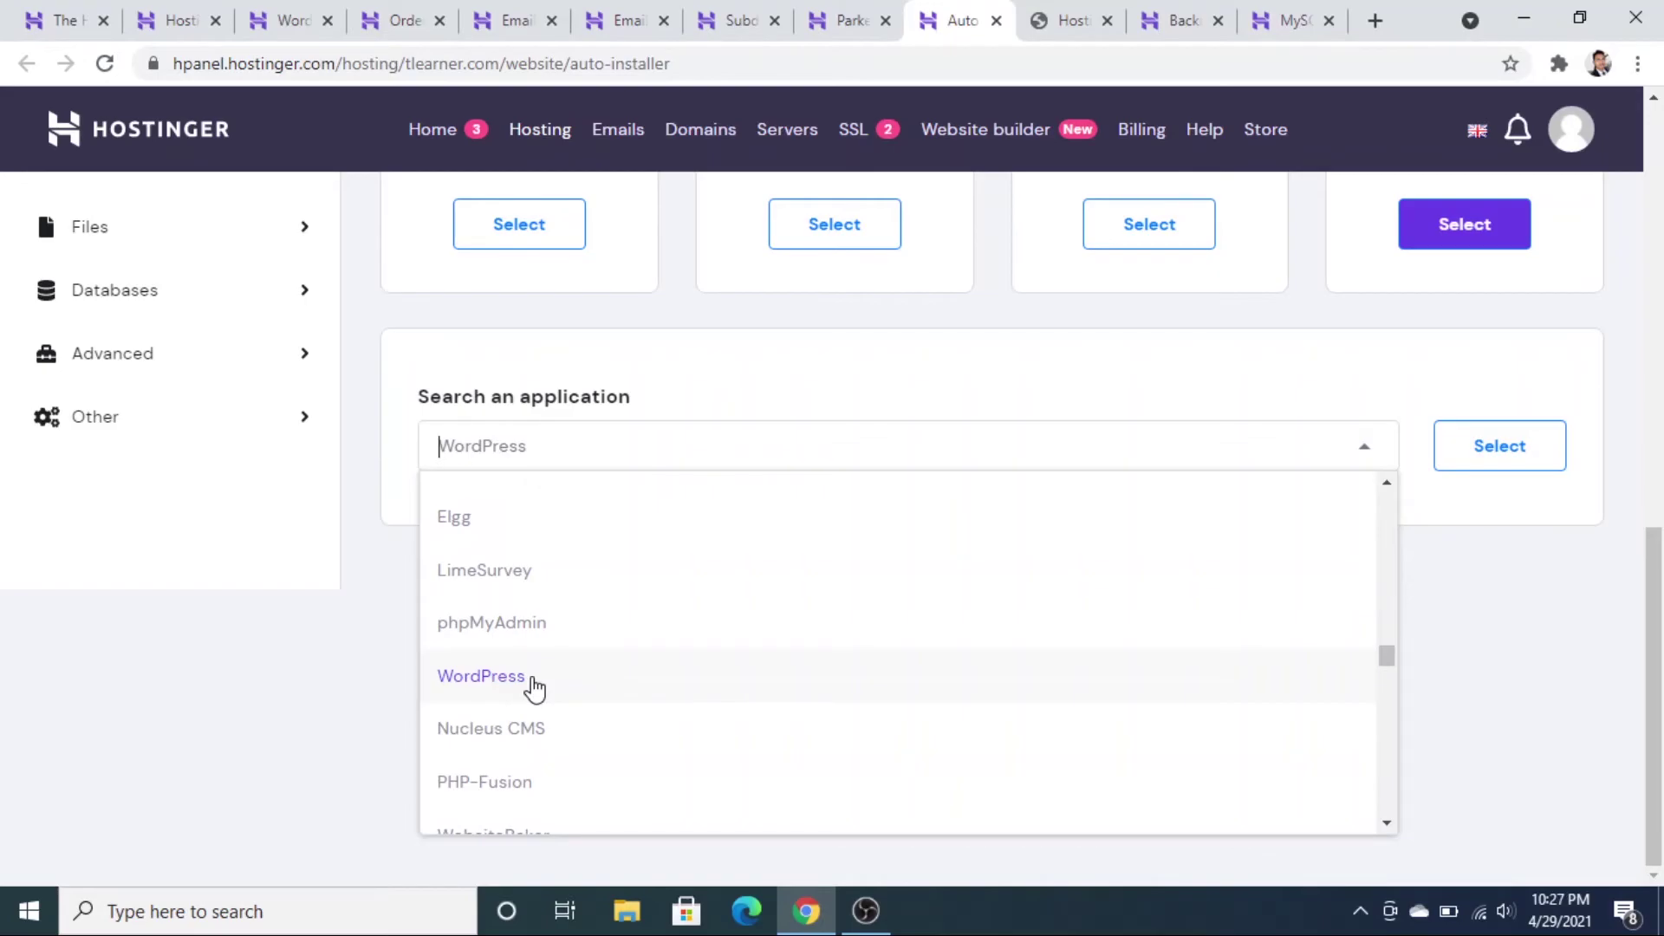
{"action": "left_click", "coordinate": [173, 13]}
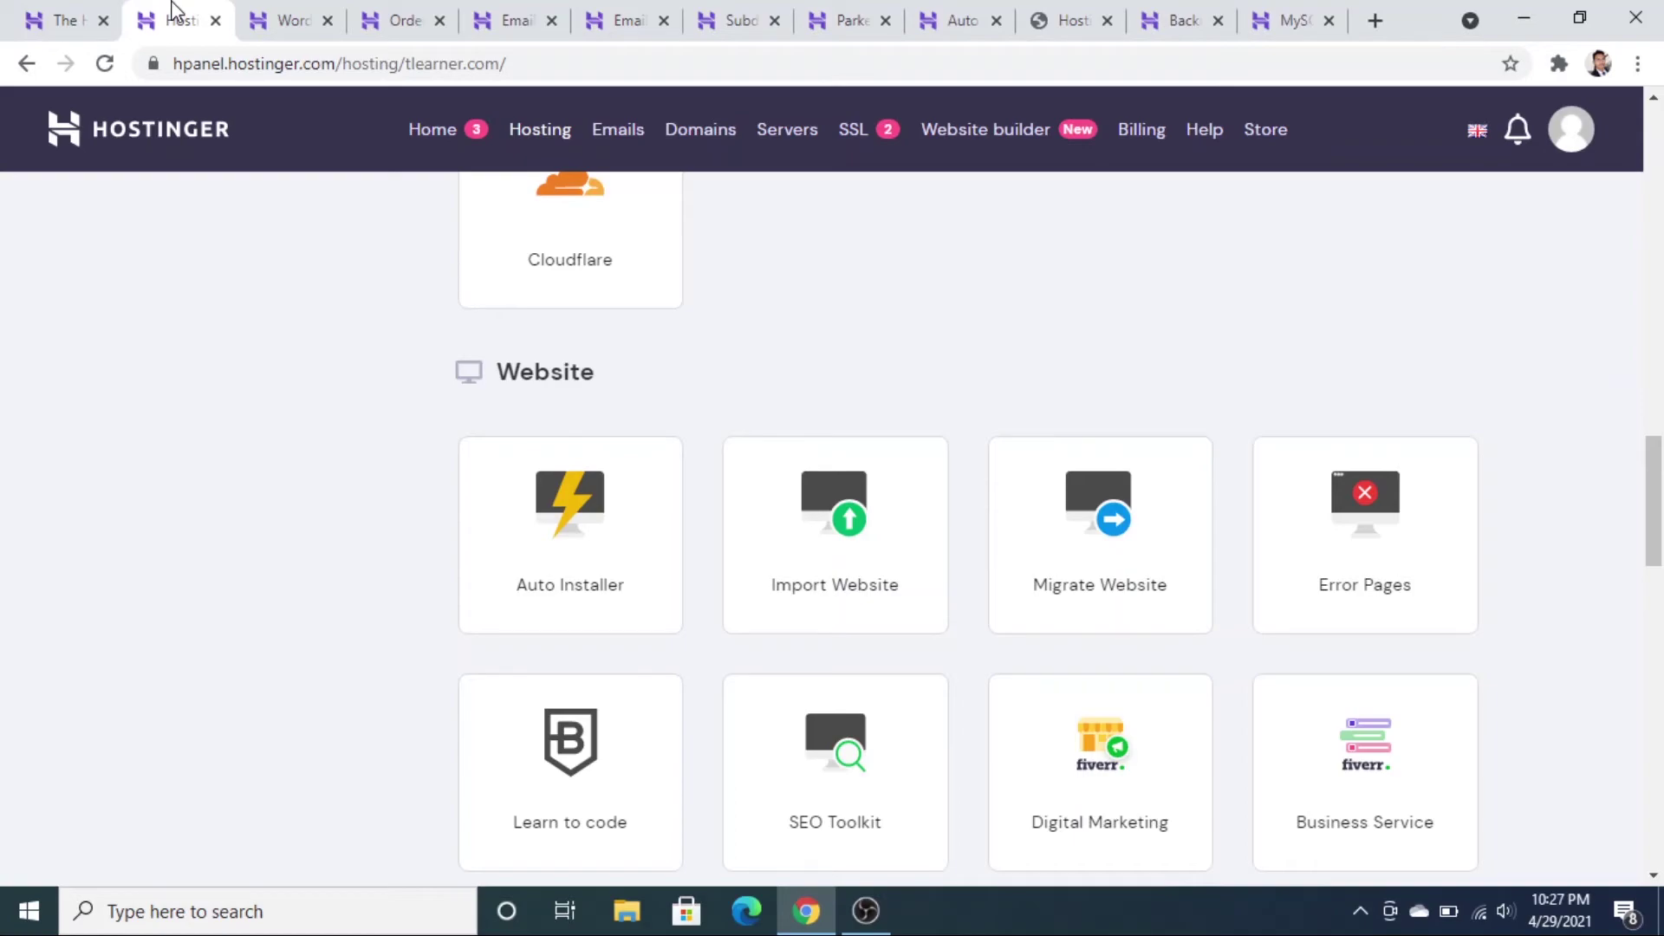
{"action": "scroll", "coordinate": [1360, 772], "scroll_direction": "down", "scroll_amount": 3}
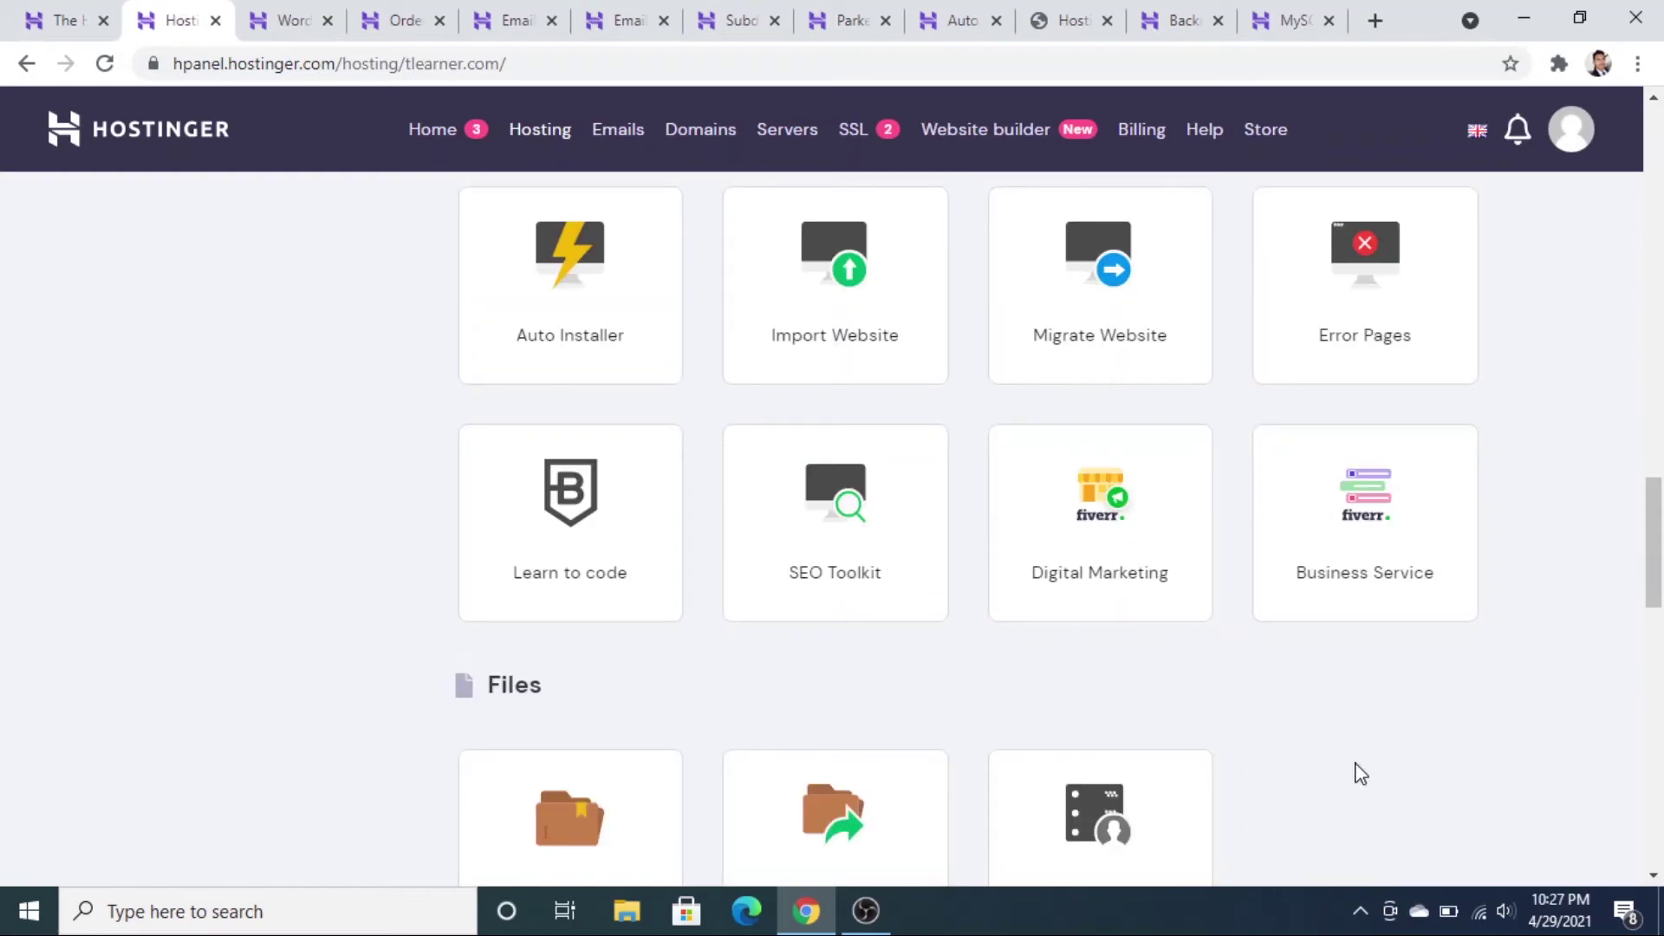
{"action": "scroll", "coordinate": [1359, 771], "scroll_direction": "down", "scroll_amount": 5}
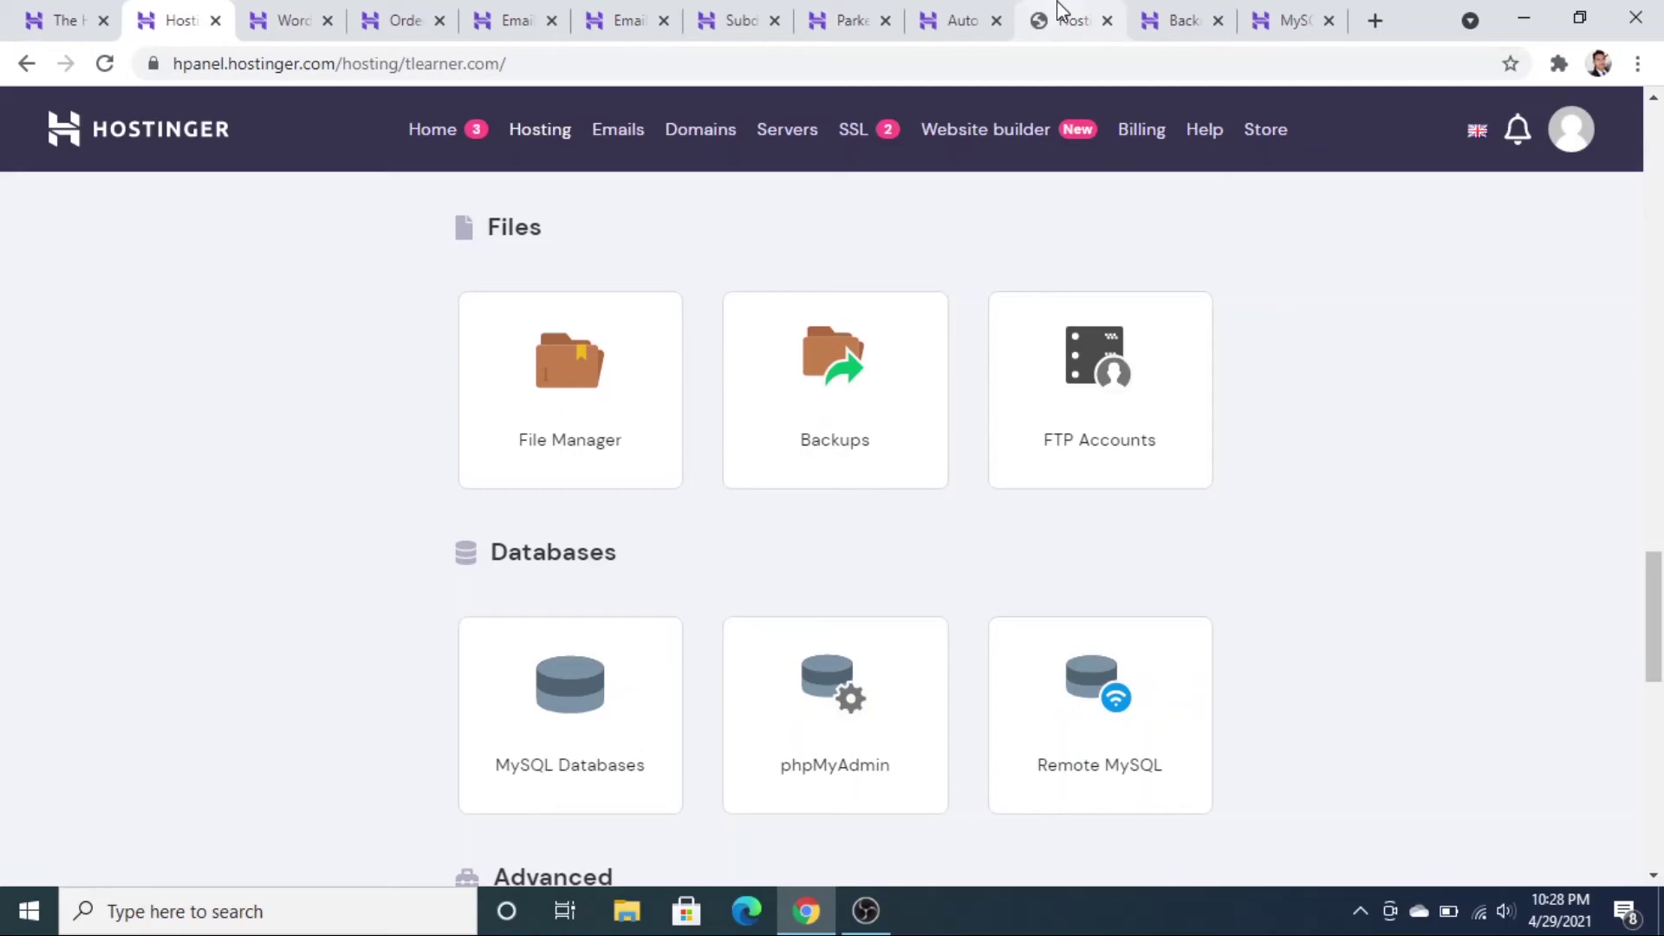
- View the tlearner.com public_html folder in File Manager, then return to the hPanel overview
{"action": "left_click", "coordinate": [1060, 15]}
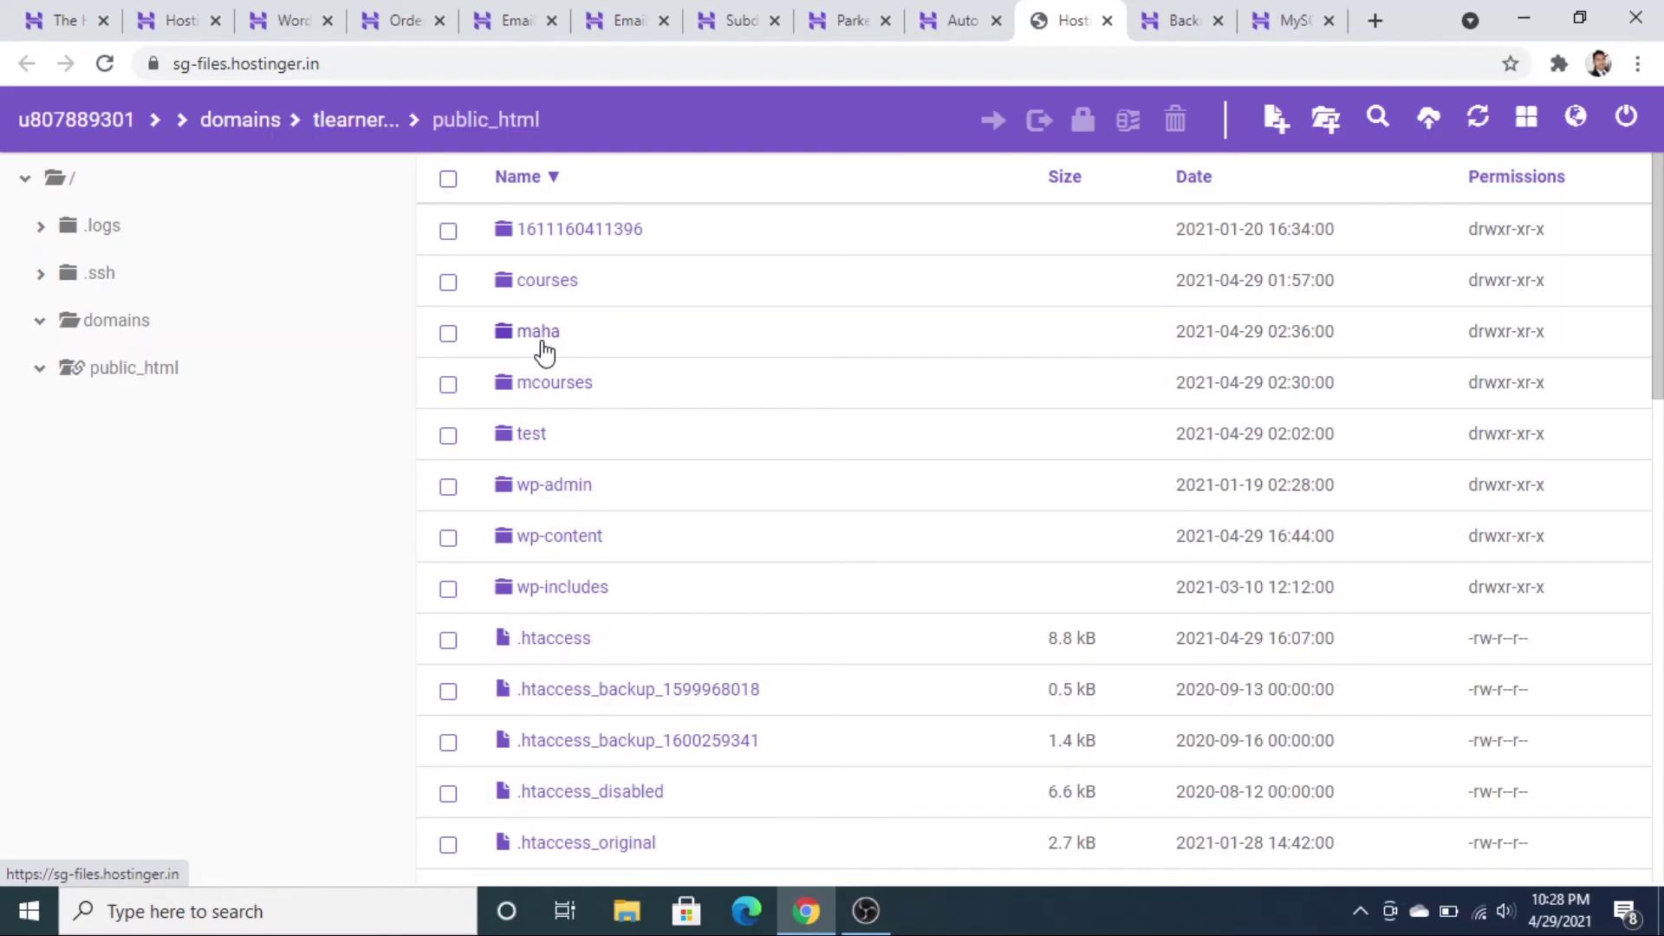
{"action": "left_click", "coordinate": [173, 21]}
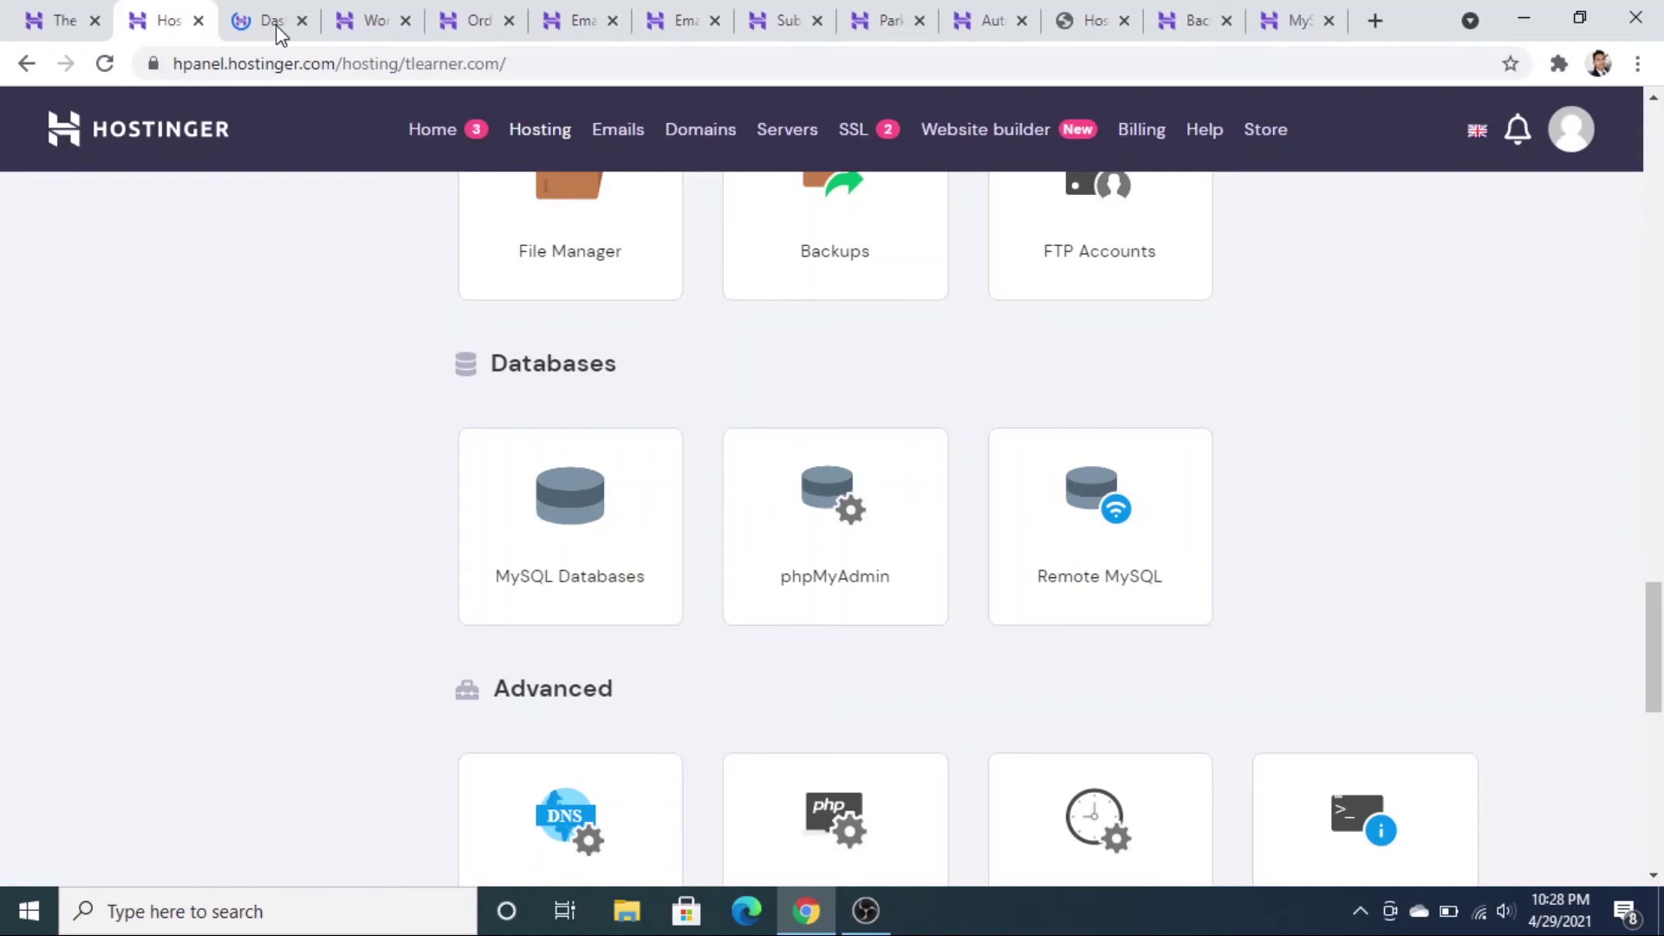
- Glance at the MySQL Databases tab, then scroll the hosting overview back up to the Premium plan details
{"action": "left_click", "coordinate": [279, 33]}
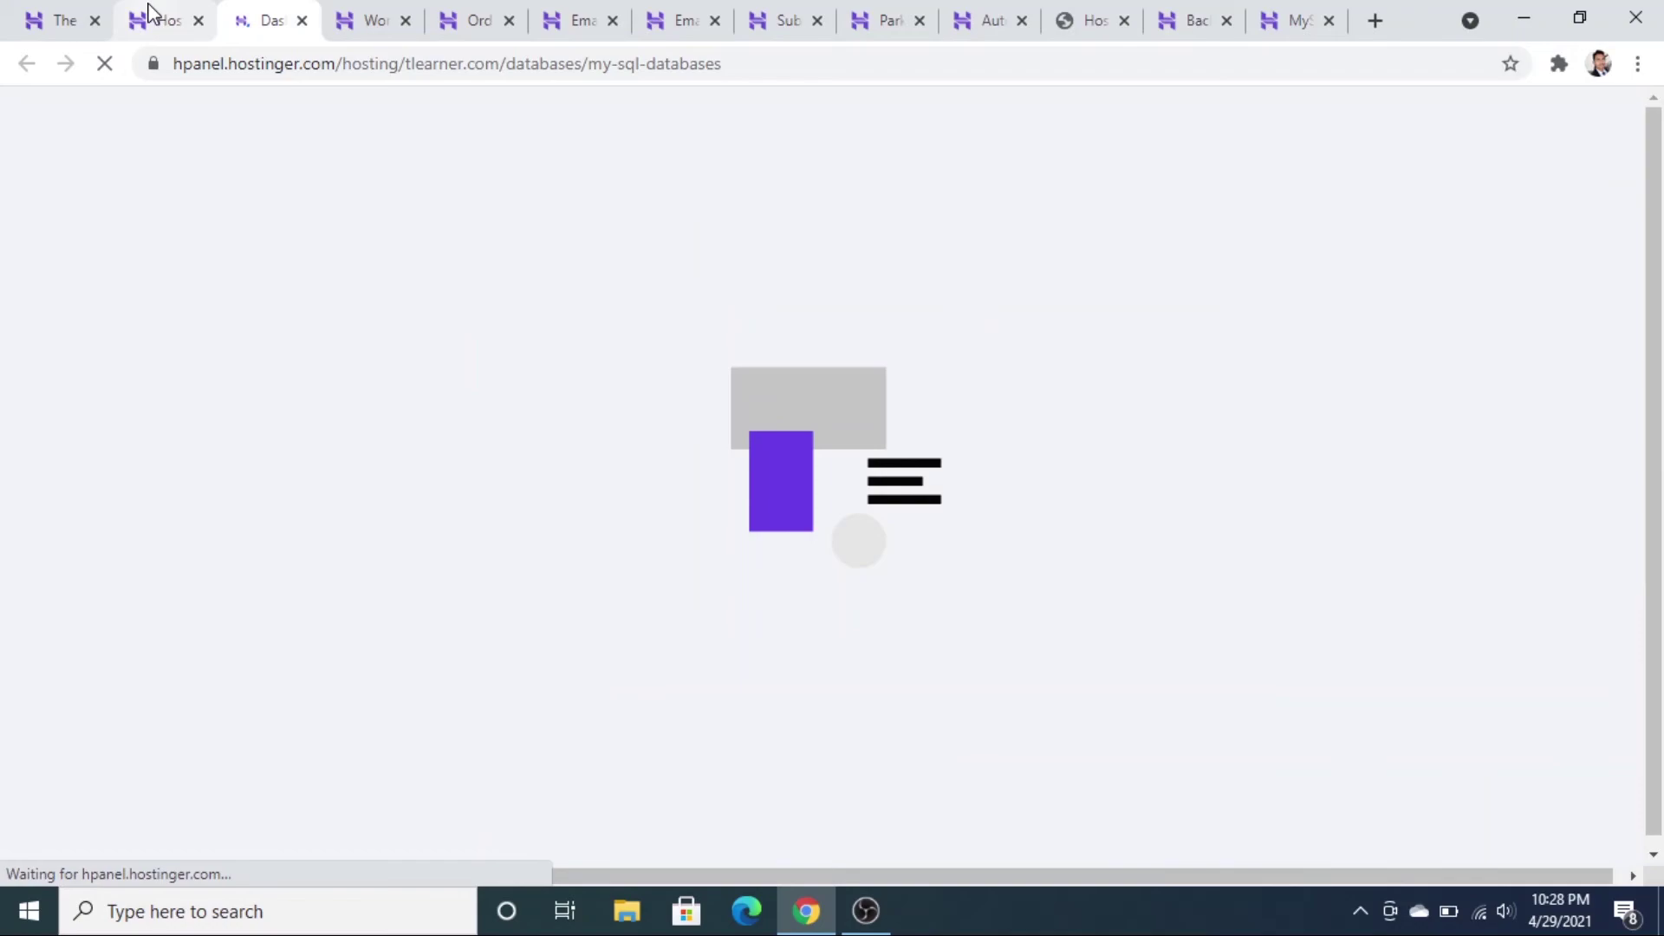
{"action": "left_click", "coordinate": [149, 13]}
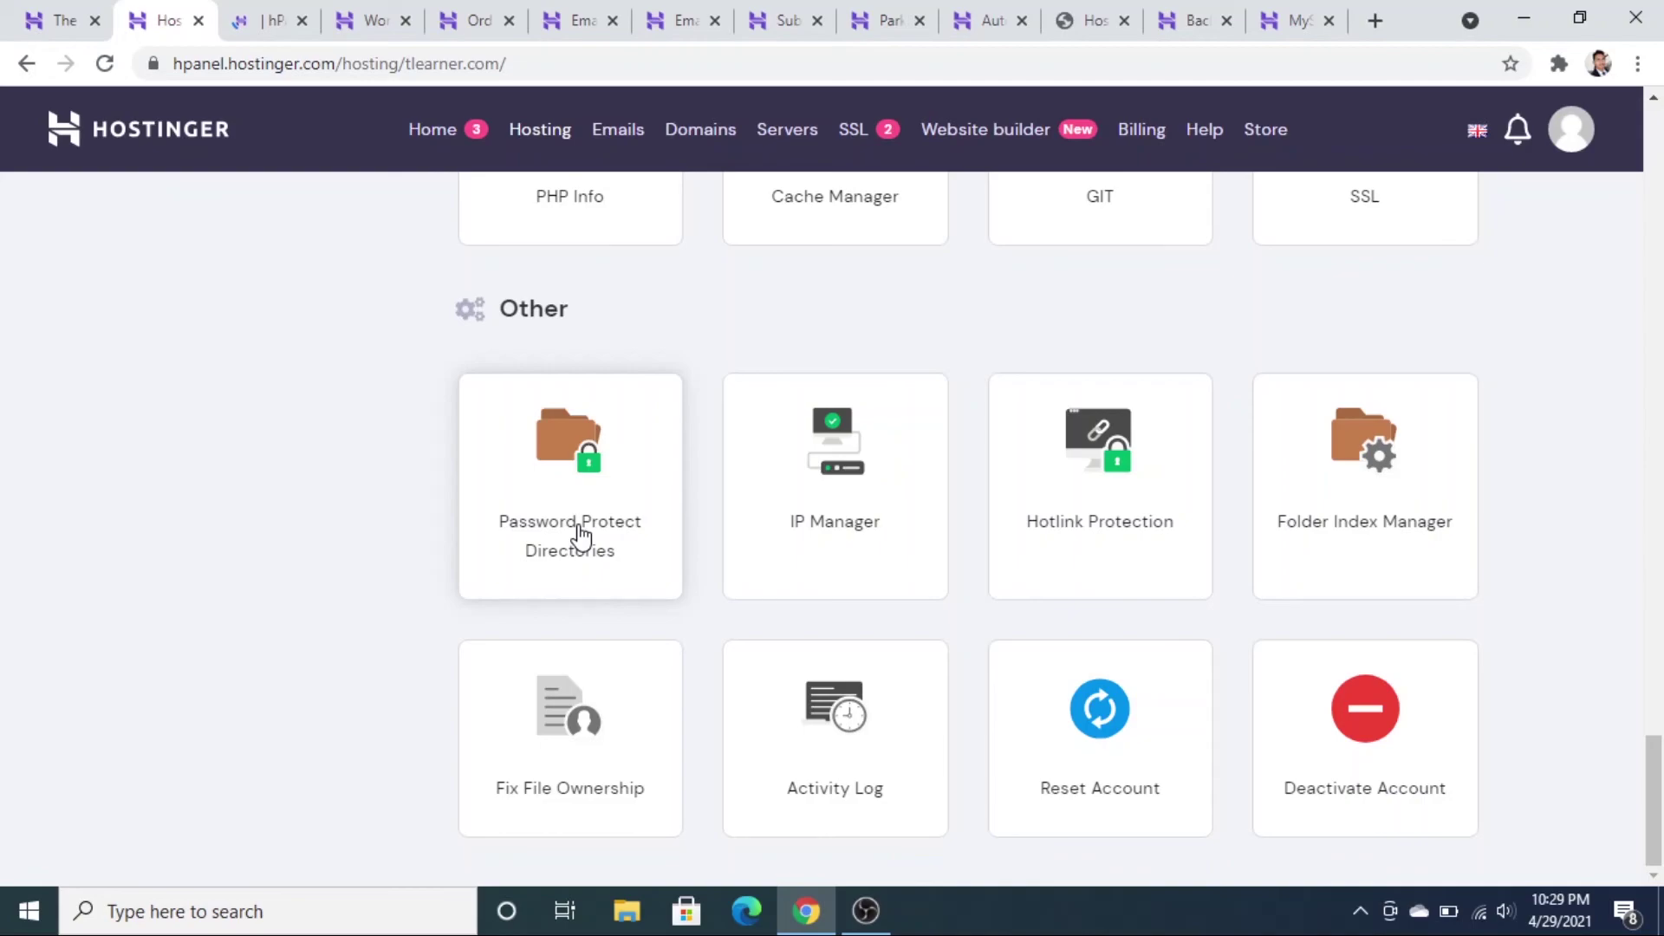
{"action": "scroll", "coordinate": [403, 387], "scroll_direction": "up", "scroll_amount": 3}
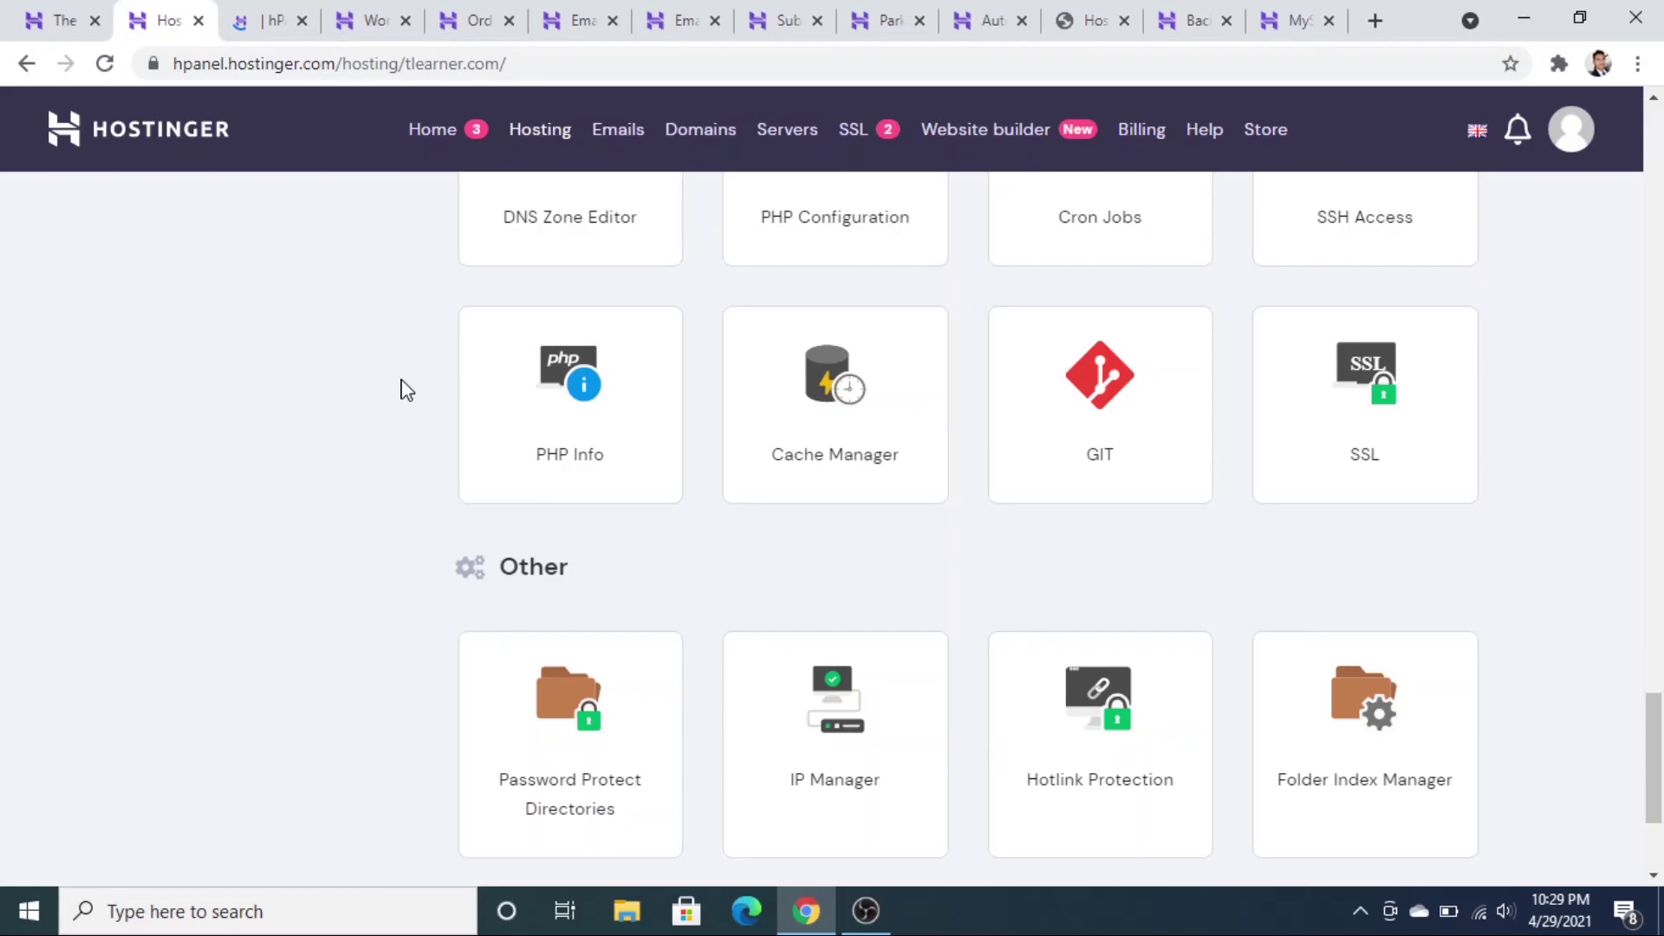
{"action": "scroll", "coordinate": [403, 390], "scroll_direction": "up", "scroll_amount": 15}
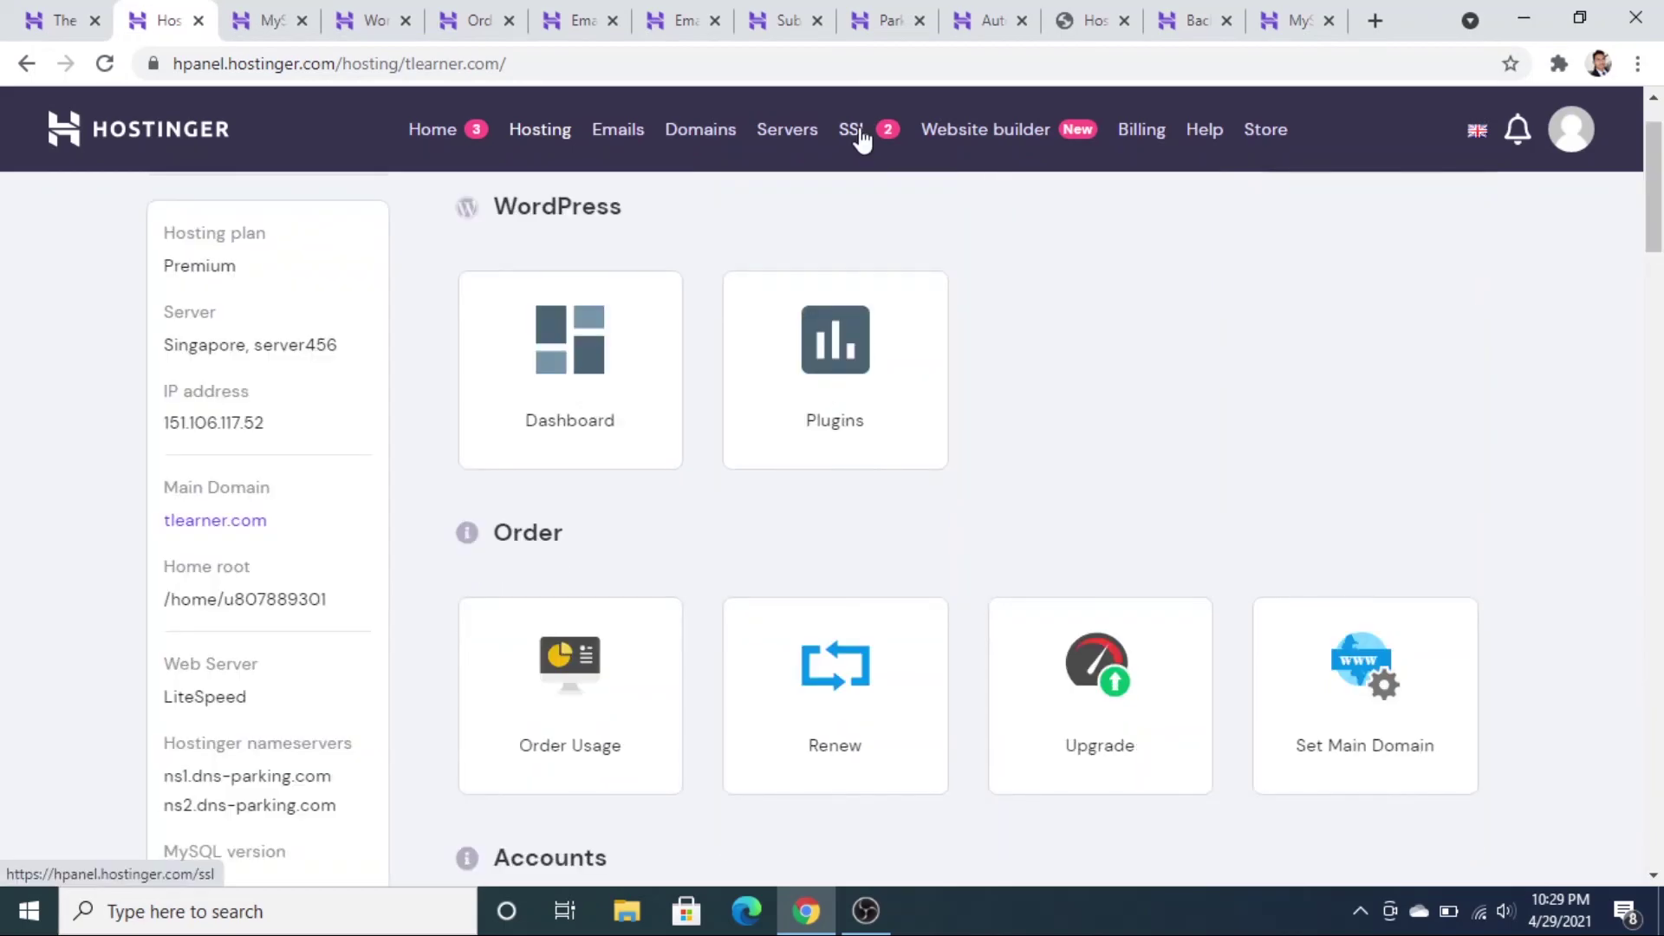